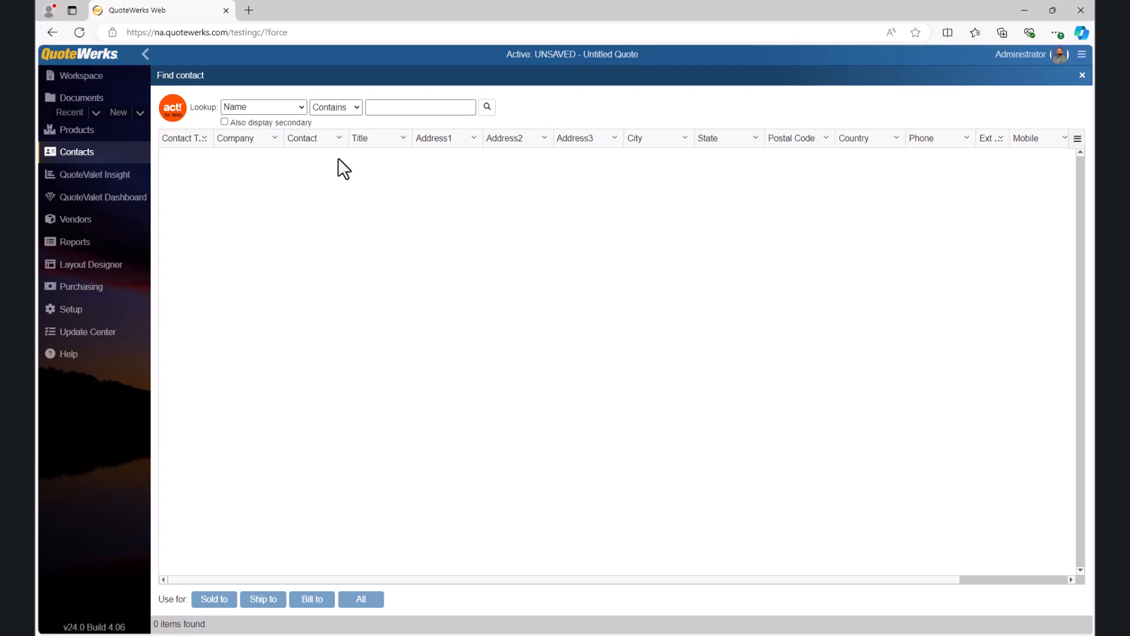
Step: Look up contacts whose name contains "Computer Hut"
left_click(302, 107)
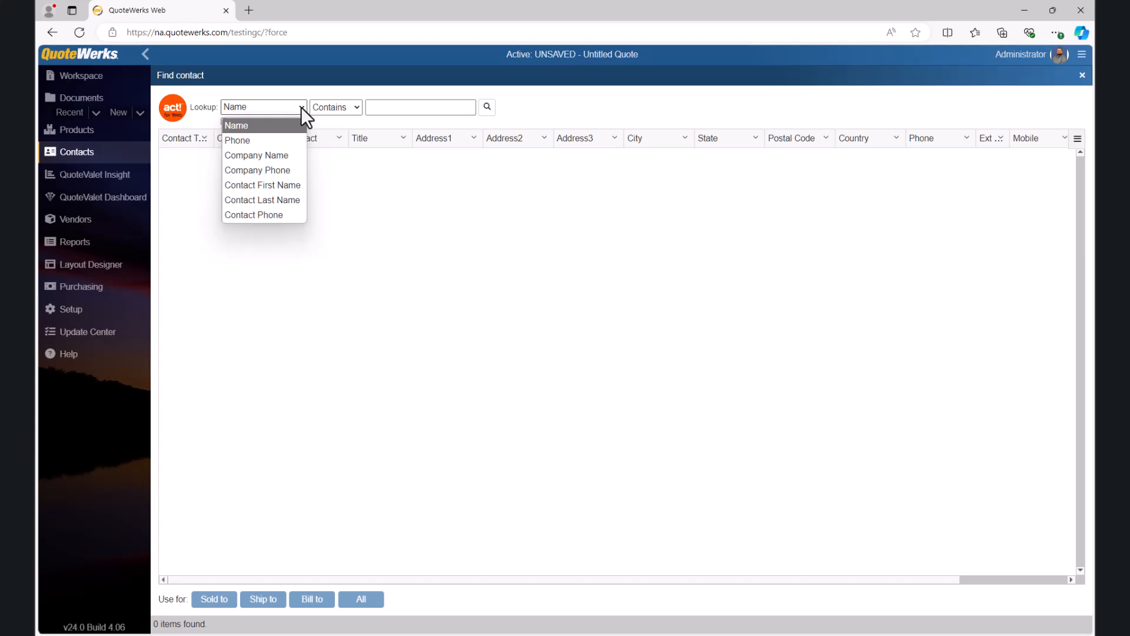
left_click(302, 108)
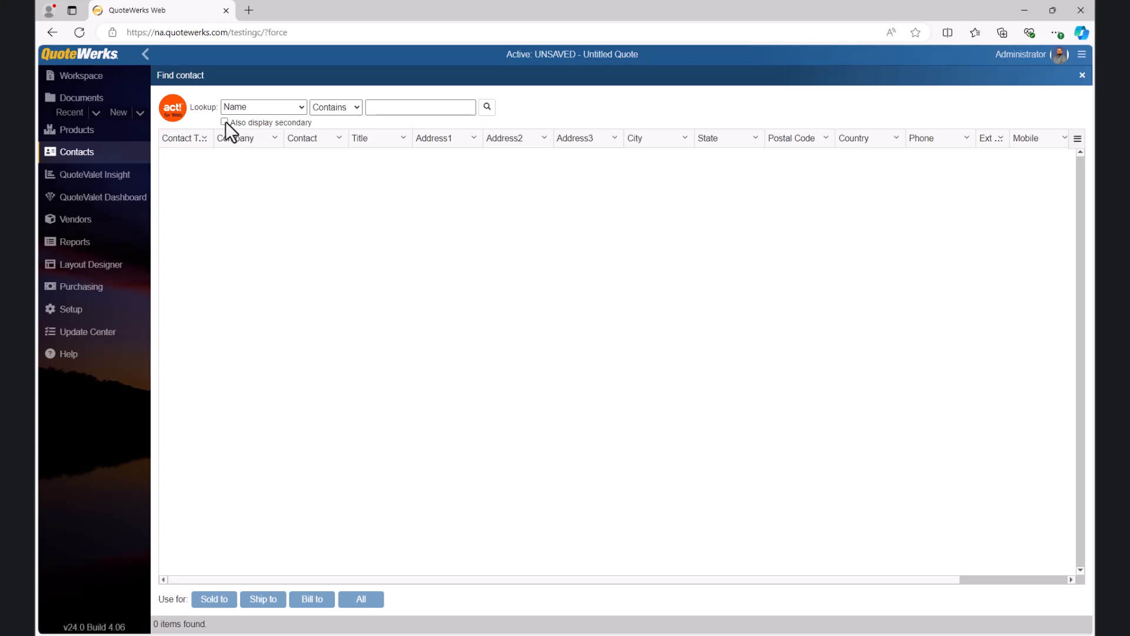
left_click(376, 111)
type("Computer Hut")
key("Return")
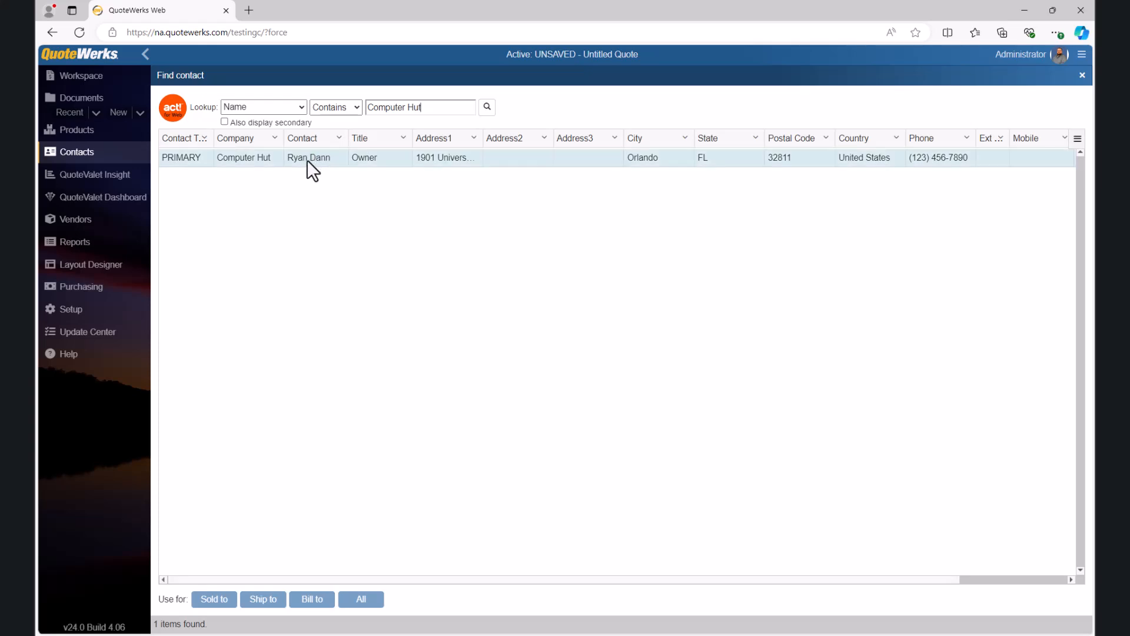
Step: Use the primary Computer Hut contact for Sold to, Ship to and Bill to on the quote, and close the contact lookup
left_click(307, 161)
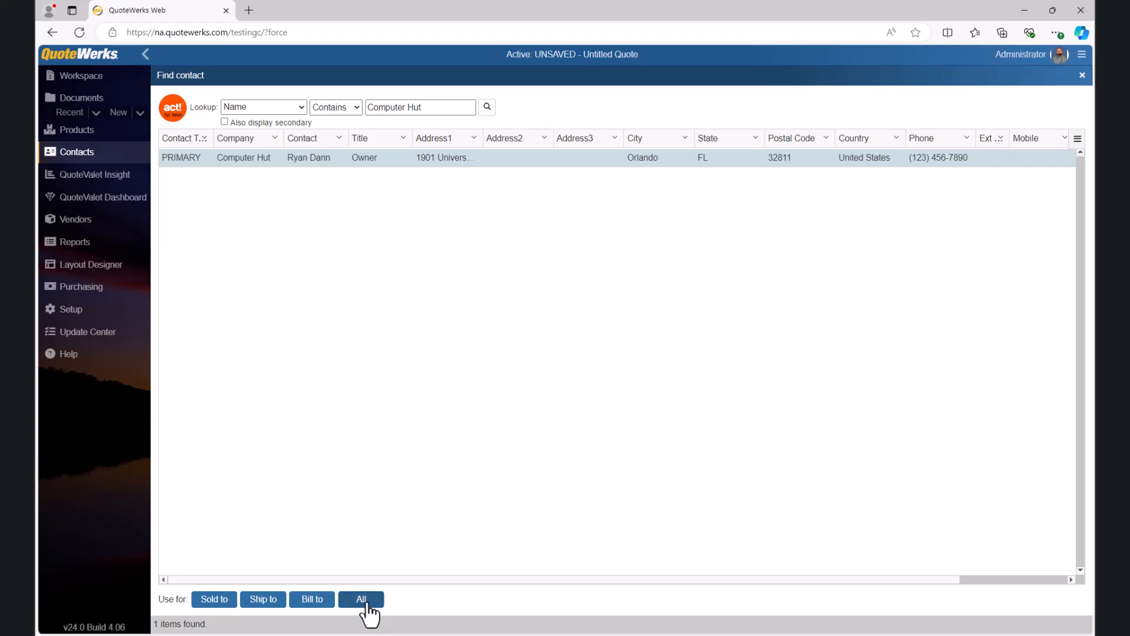
left_click(363, 601)
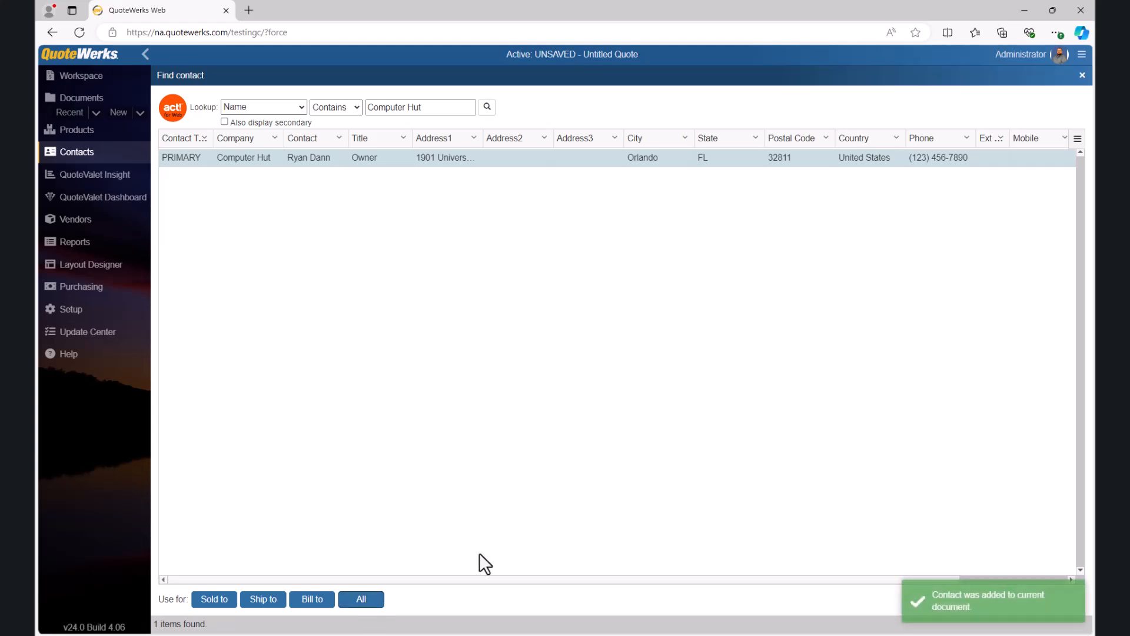
left_click(1081, 75)
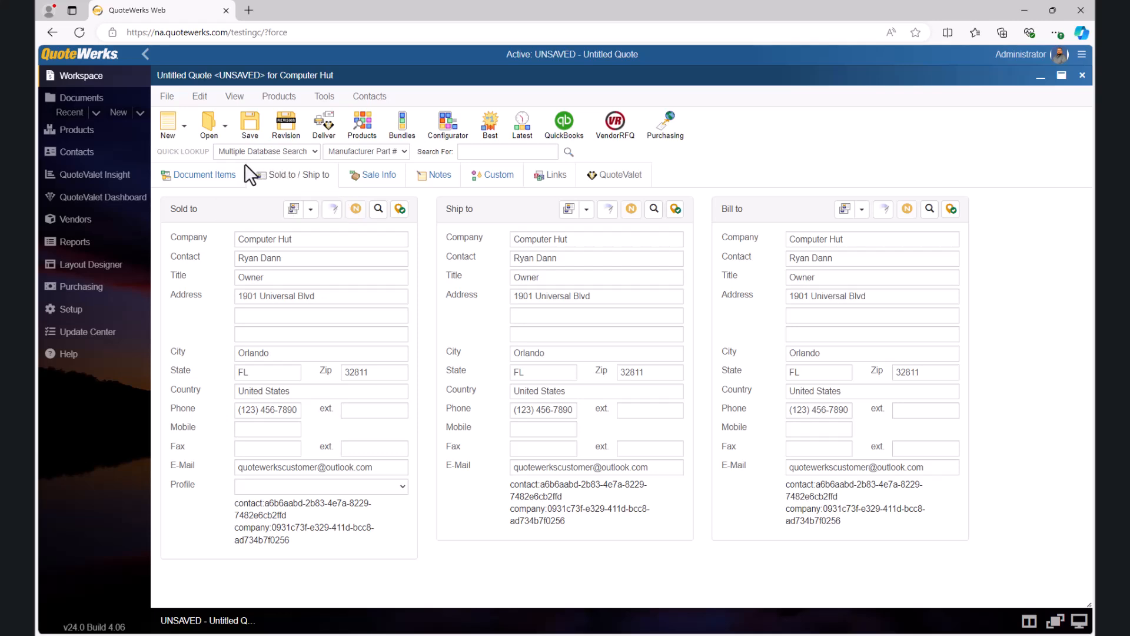
Step: Insert a section header named "Hardware" in the quote's document items
left_click(215, 176)
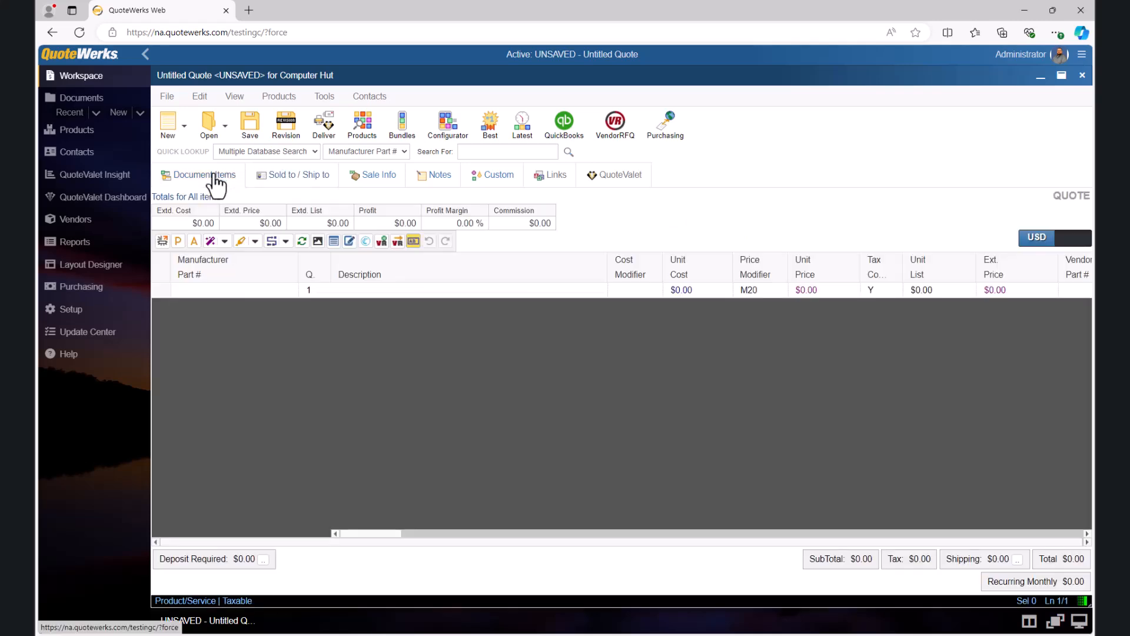
right_click(161, 289)
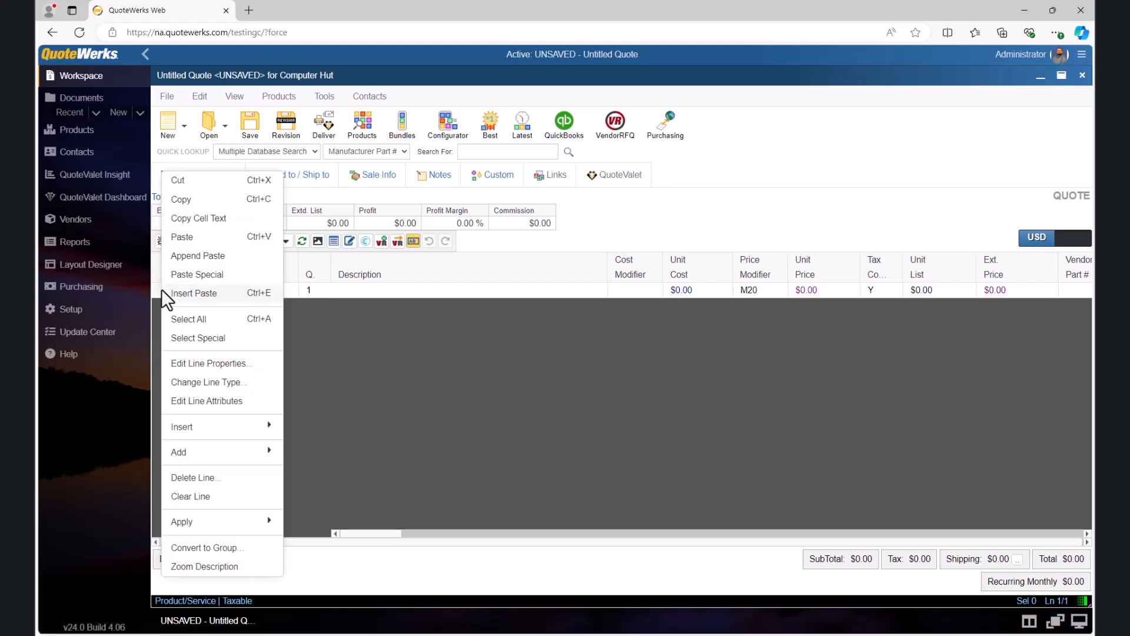
mouse_move(265, 433)
left_click(301, 476)
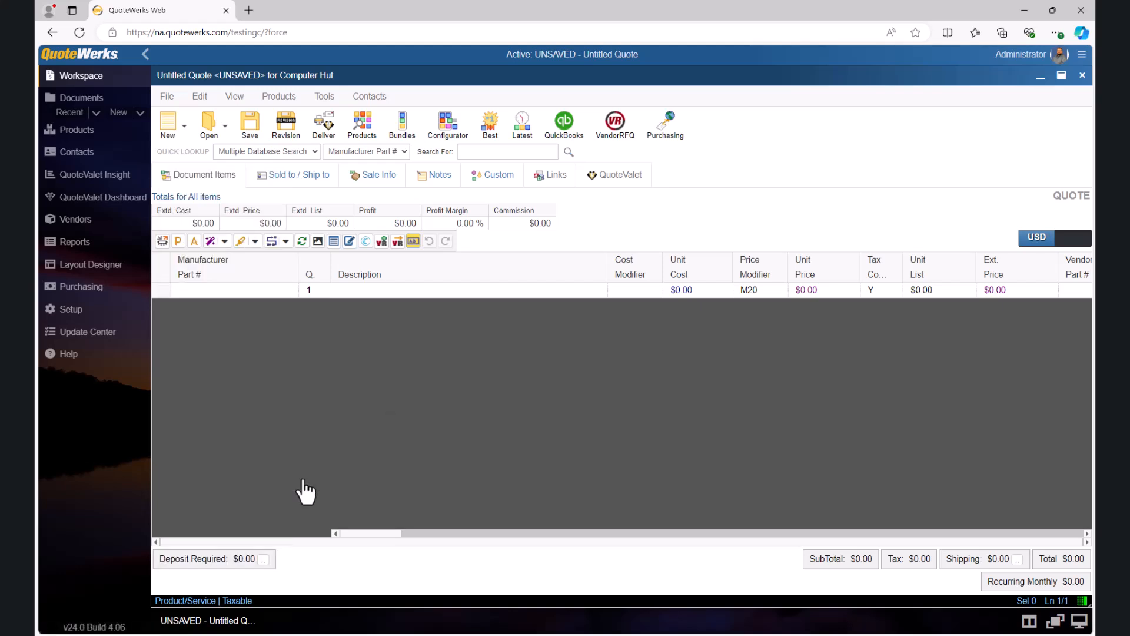
type("Hardware")
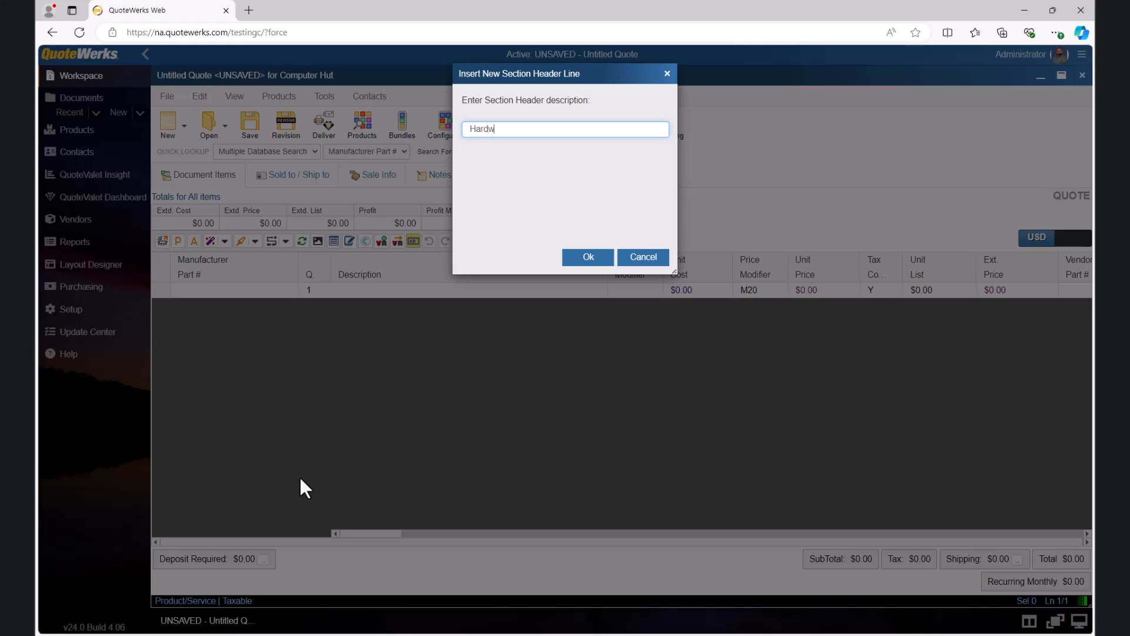
key("Return")
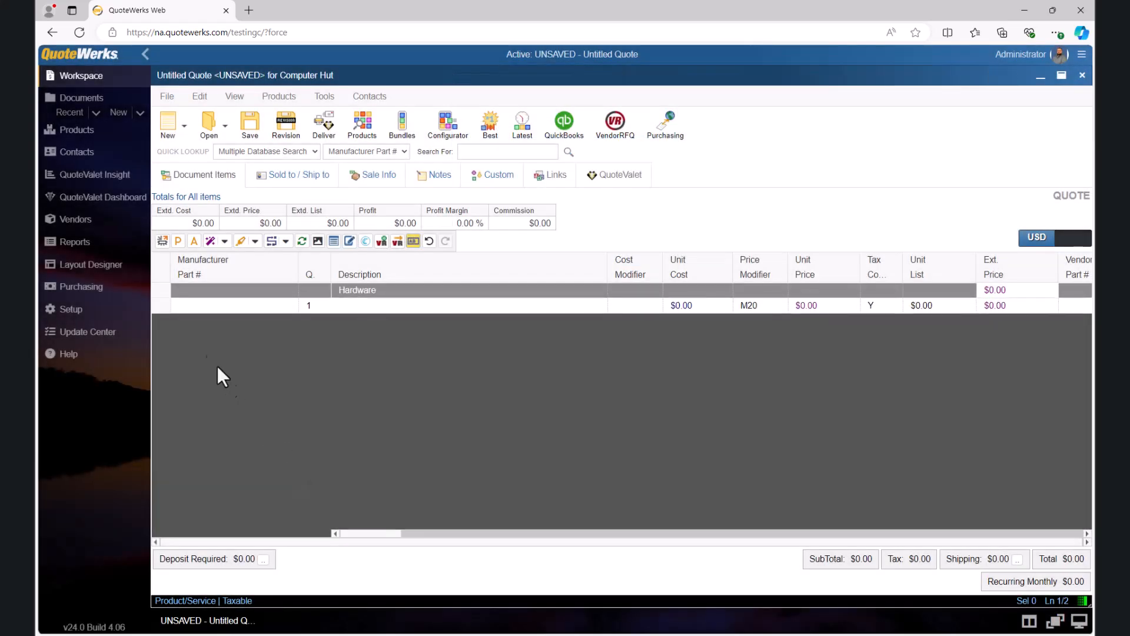
Step: Insert a section header named "Cables" in the quote's document items
right_click(160, 301)
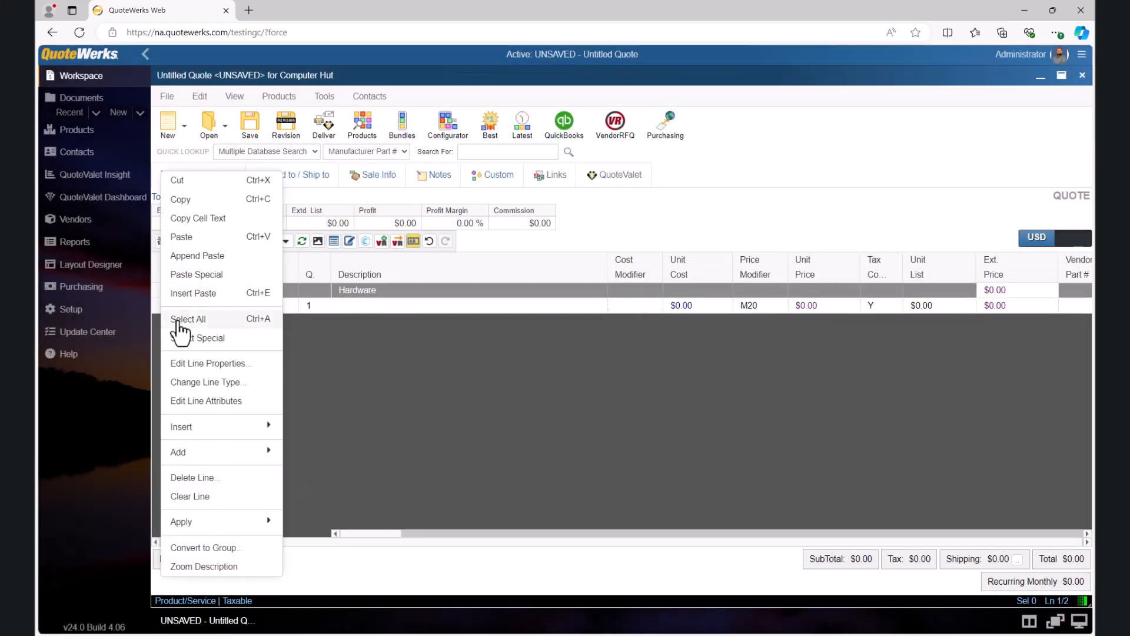
mouse_move(241, 434)
left_click(307, 480)
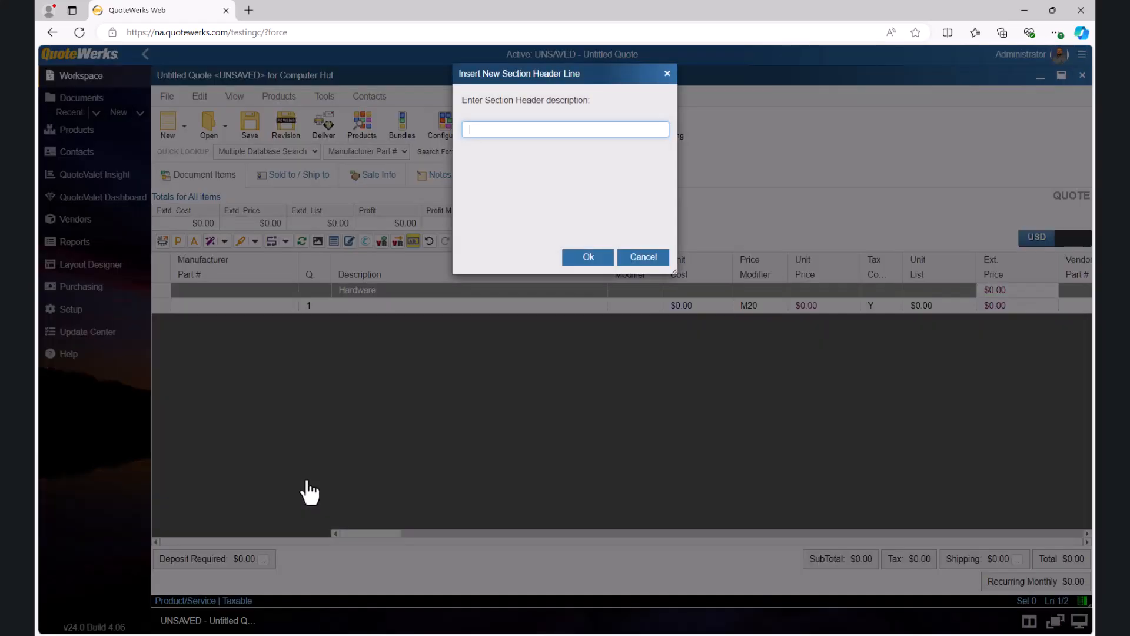
type("Cables")
key("Return")
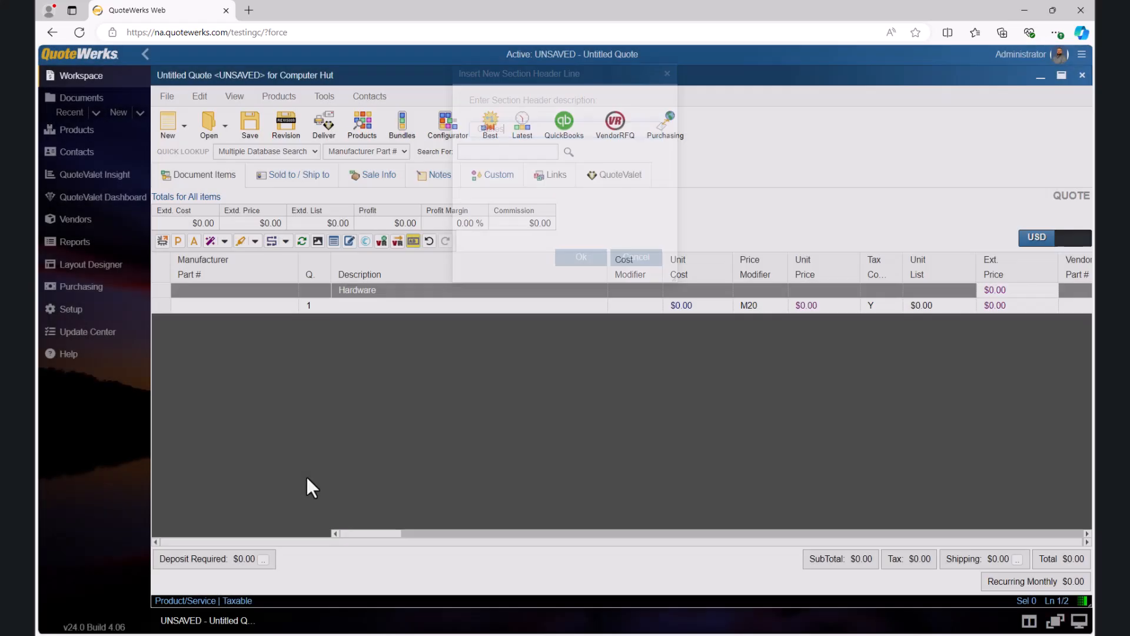
Step: Insert a section header named "Services" above the blank item line
right_click(161, 322)
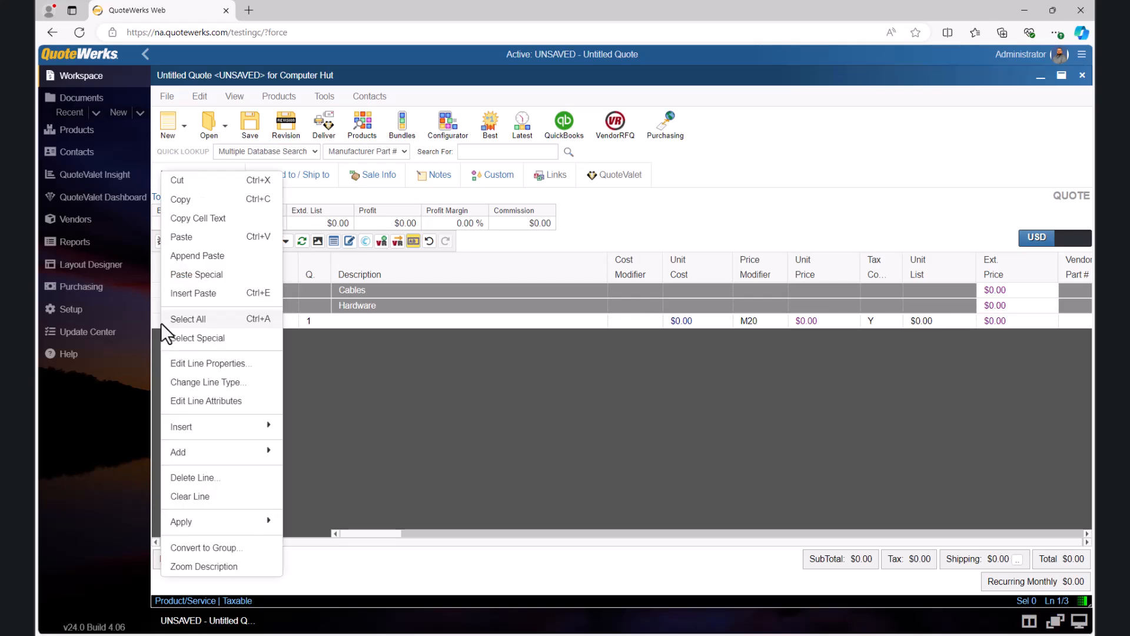
mouse_move(235, 433)
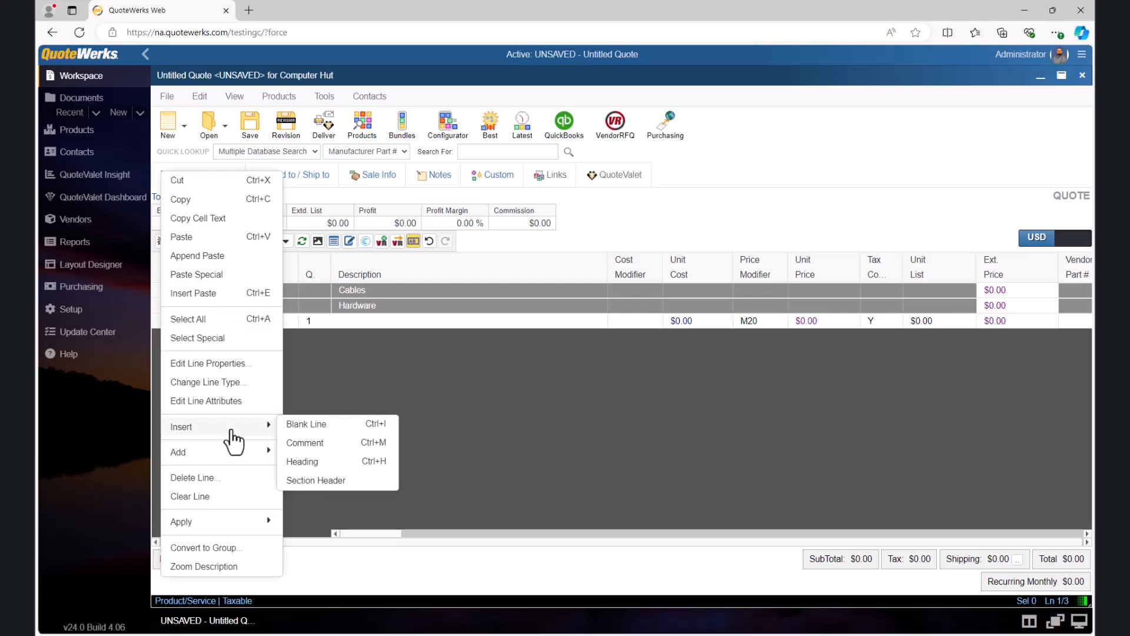
left_click(310, 480)
type("Services")
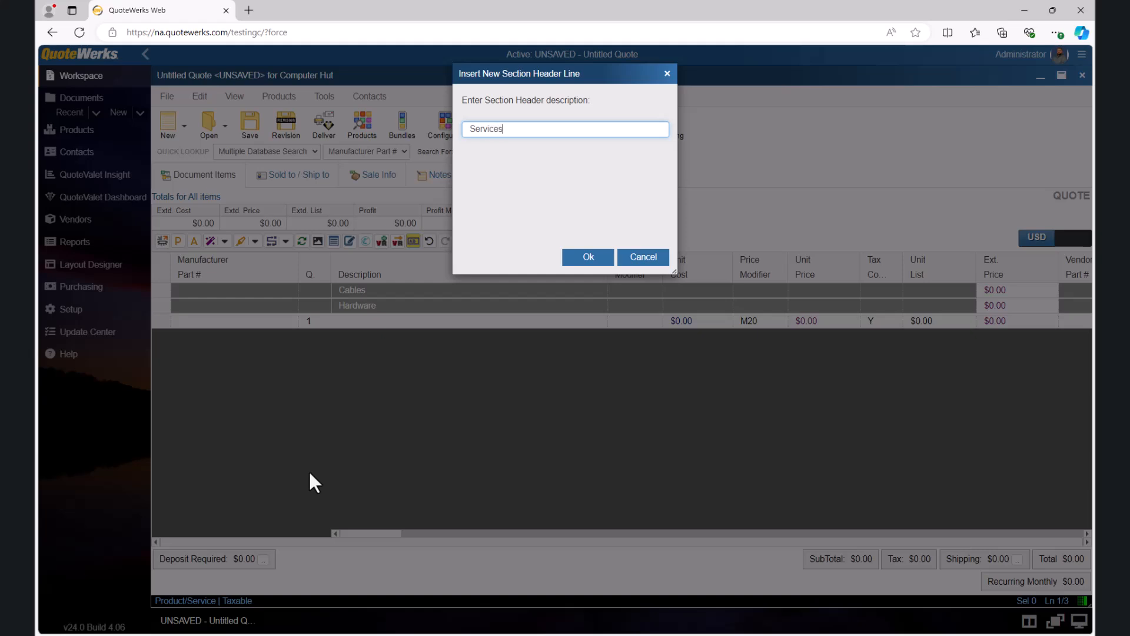
key("Return")
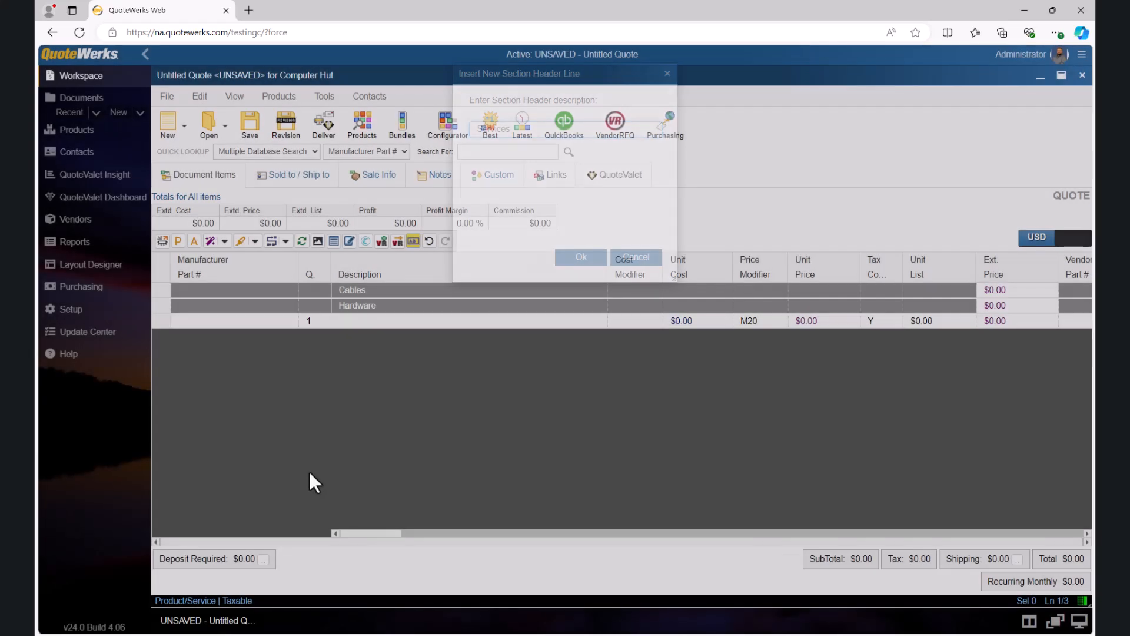
Step: Delete the blank product line below the Services section header
mouse_move(165, 326)
left_mouse_down()
mouse_move(165, 288)
mouse_move(163, 338)
left_mouse_up()
right_click(163, 337)
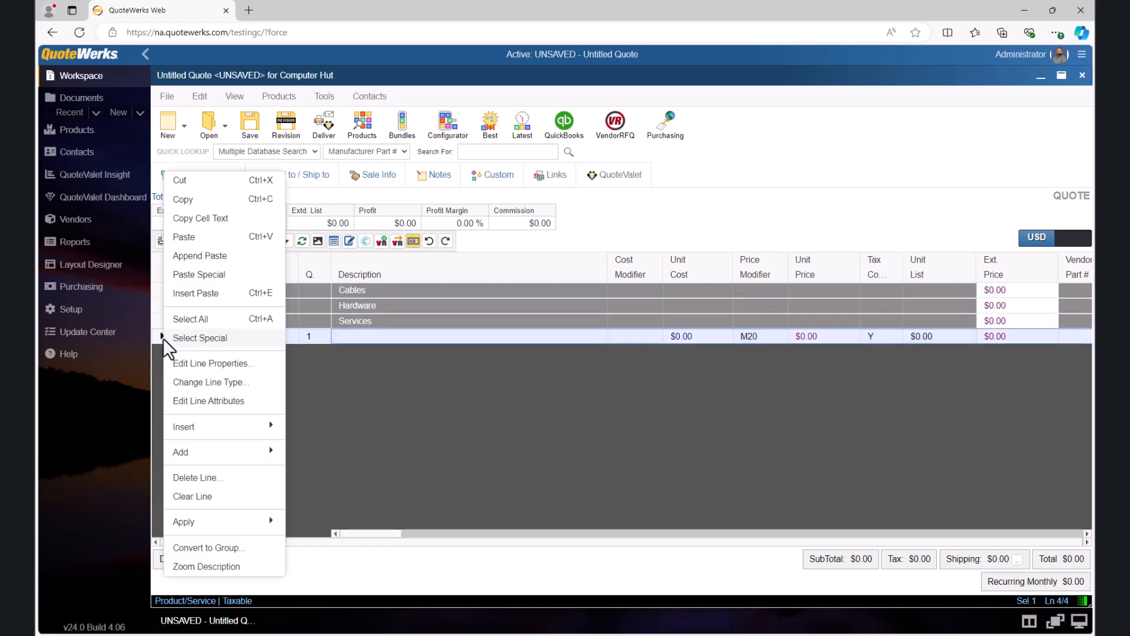
left_click(201, 480)
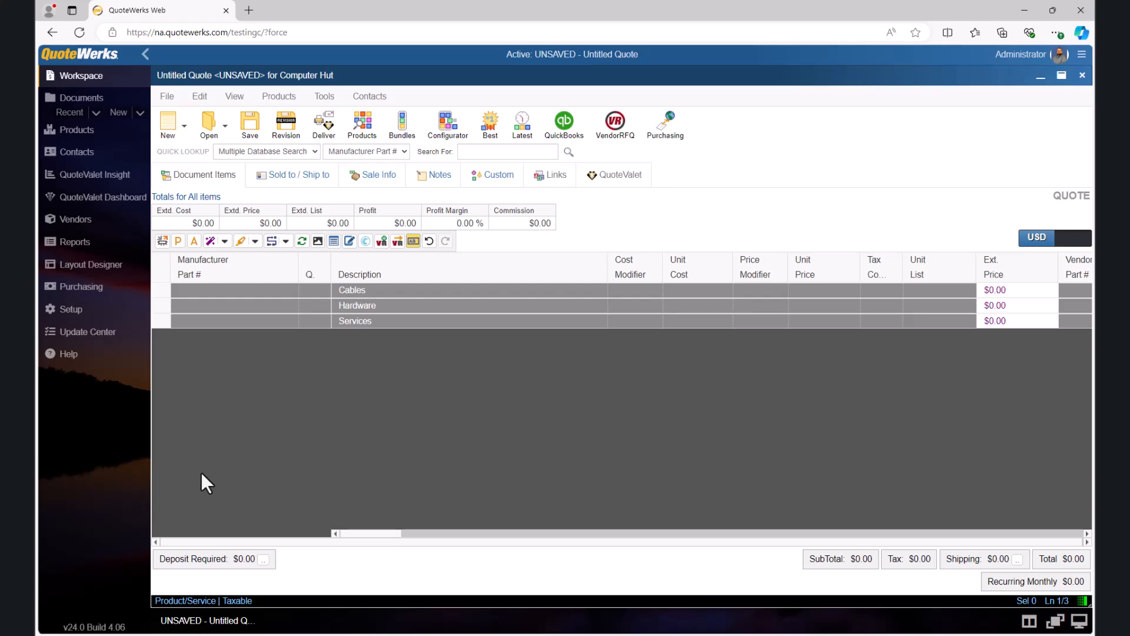
Step: Select all five products in the Demo Items product database and start adding them to the current quote
left_click(362, 131)
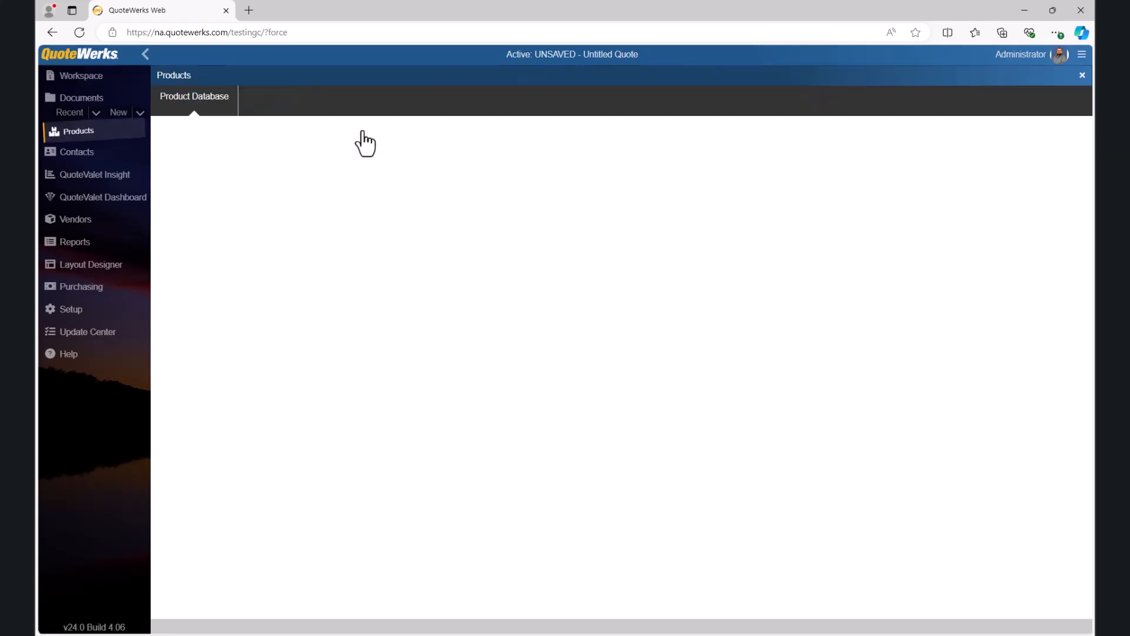
left_click(197, 104)
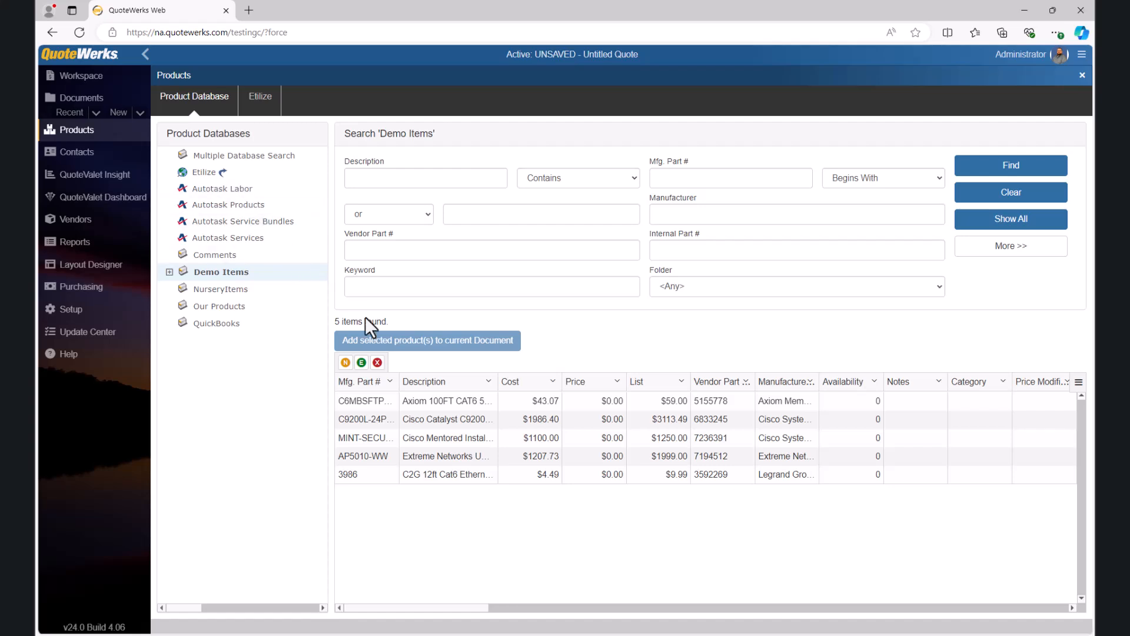
left_click(435, 471)
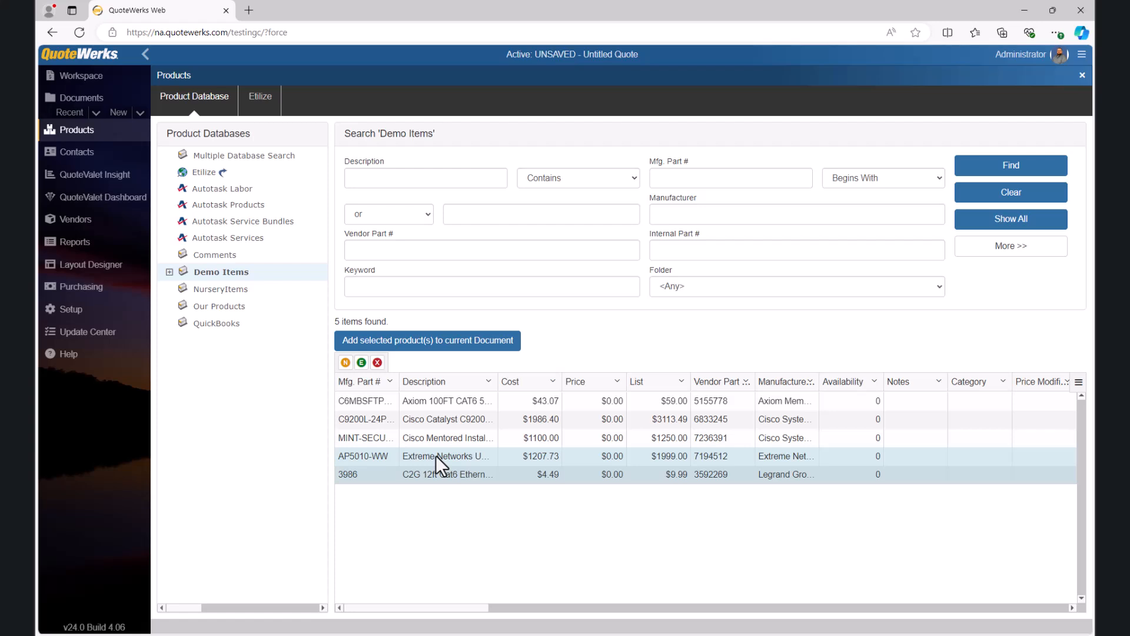
left_click(436, 454)
left_click(435, 438)
left_click(436, 419)
left_click(435, 406)
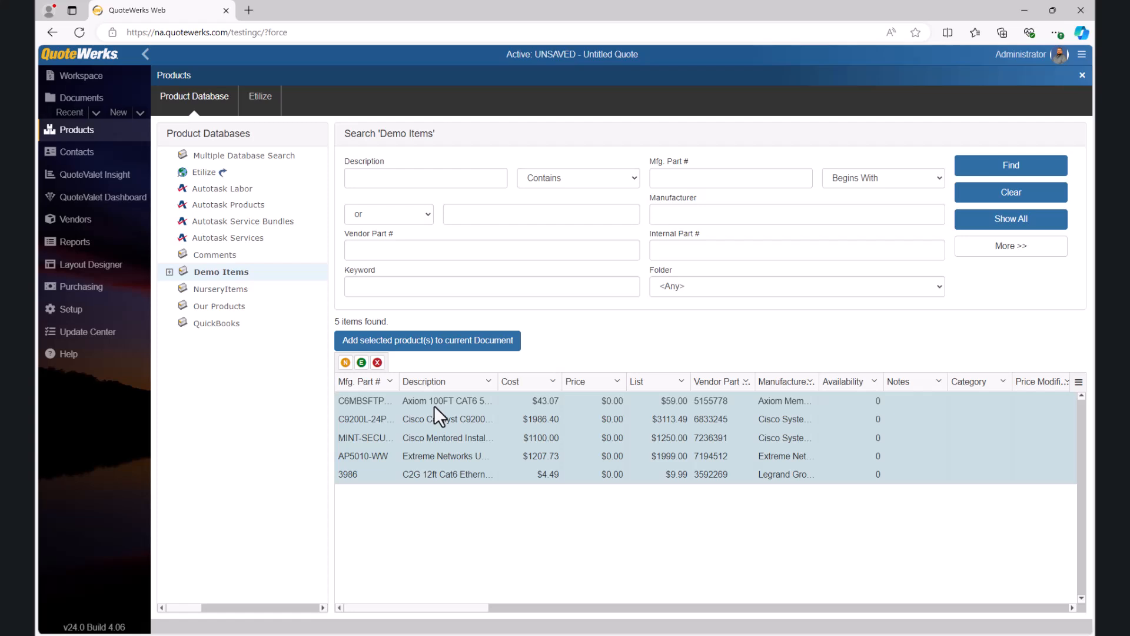
left_click(416, 347)
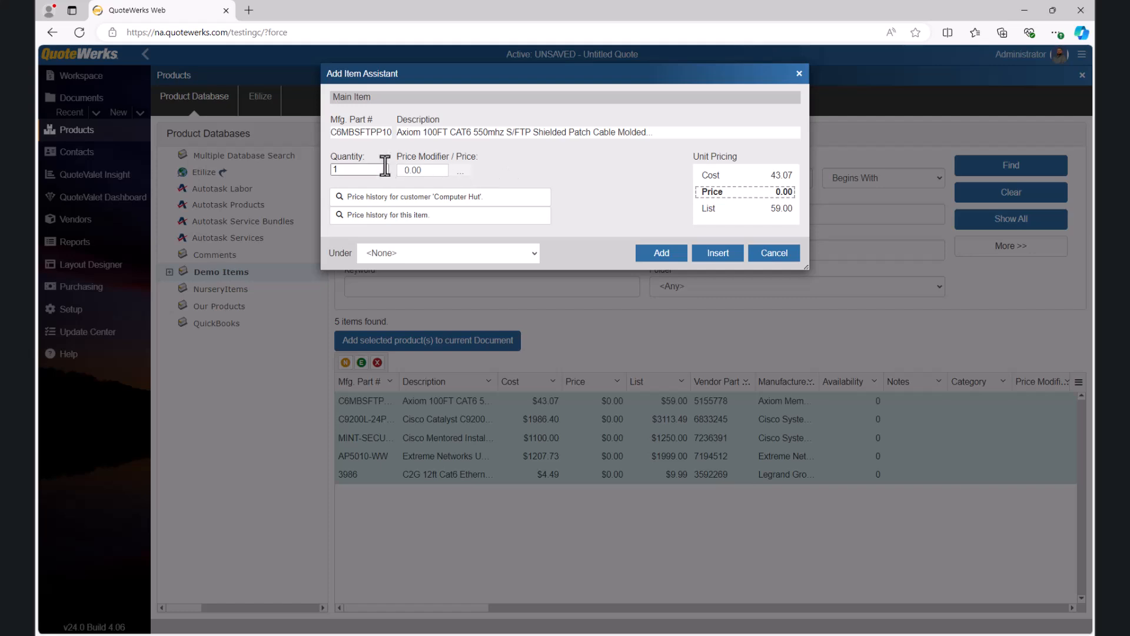
Step: Set the price modifier of the Axiom 100FT CAT6 patch cable to a 20% markup
left_click(356, 169)
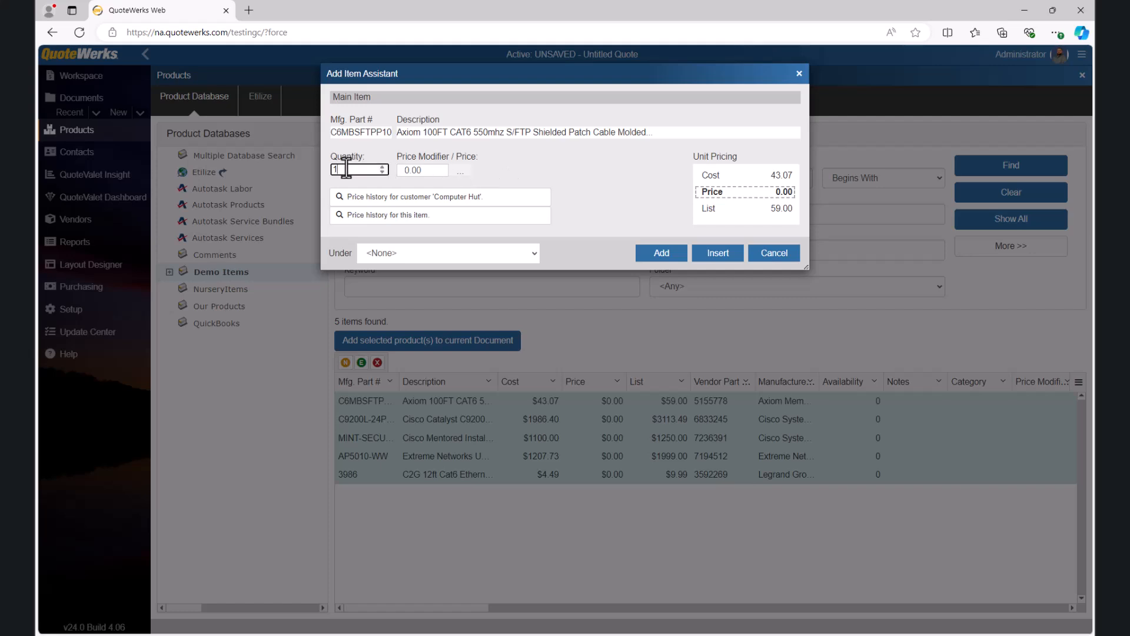
left_click(421, 170)
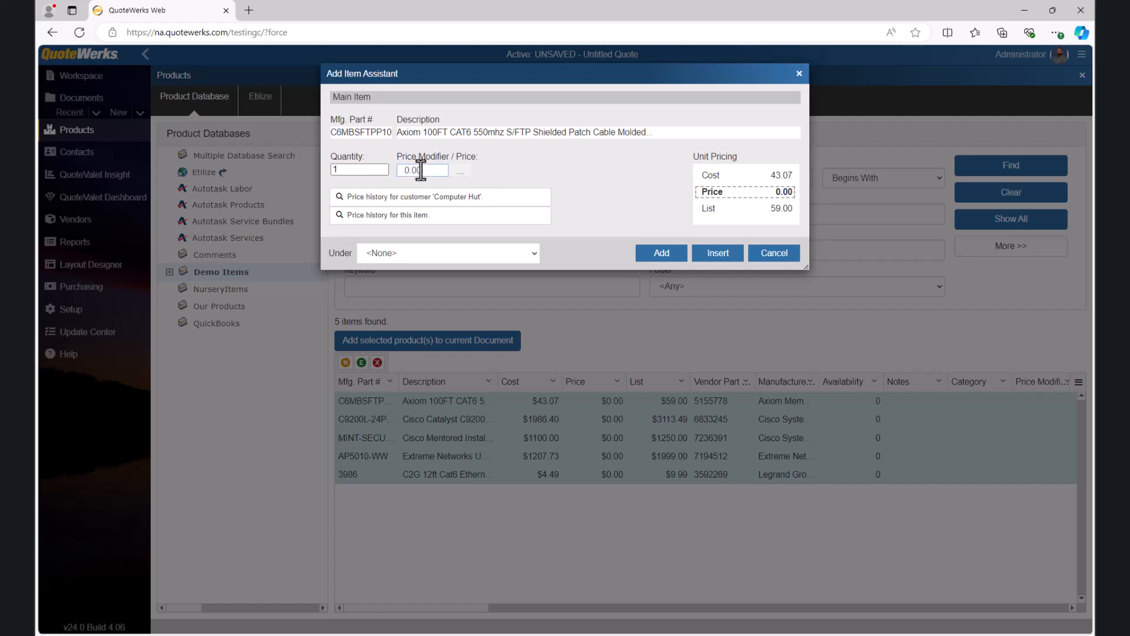
left_click(458, 172)
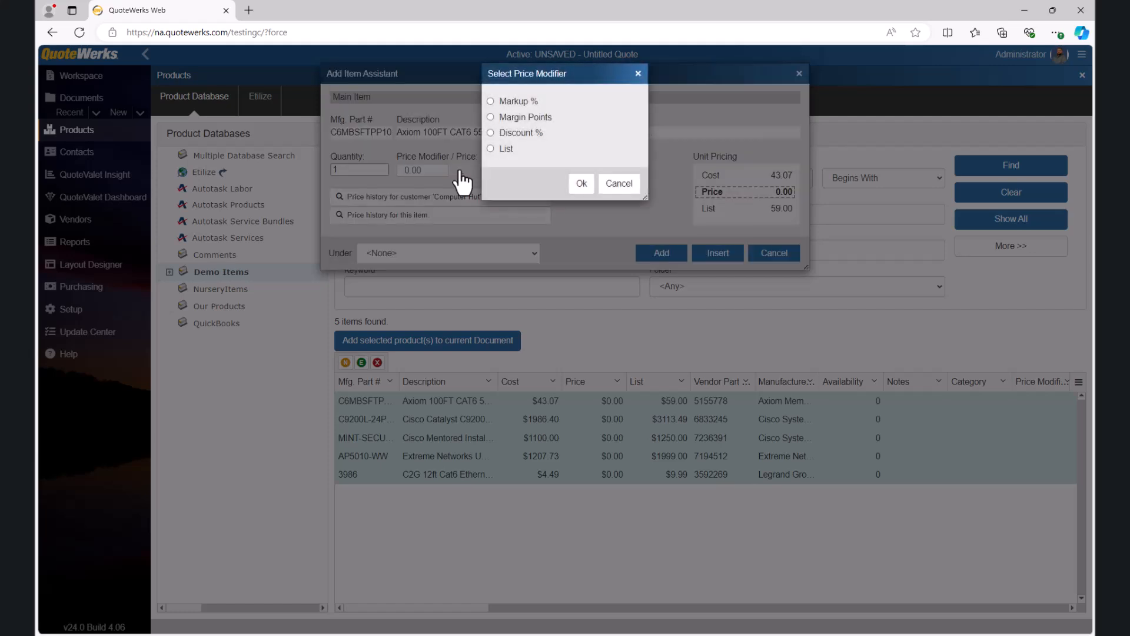
left_click(491, 101)
left_click(584, 106)
type("20")
left_click(580, 183)
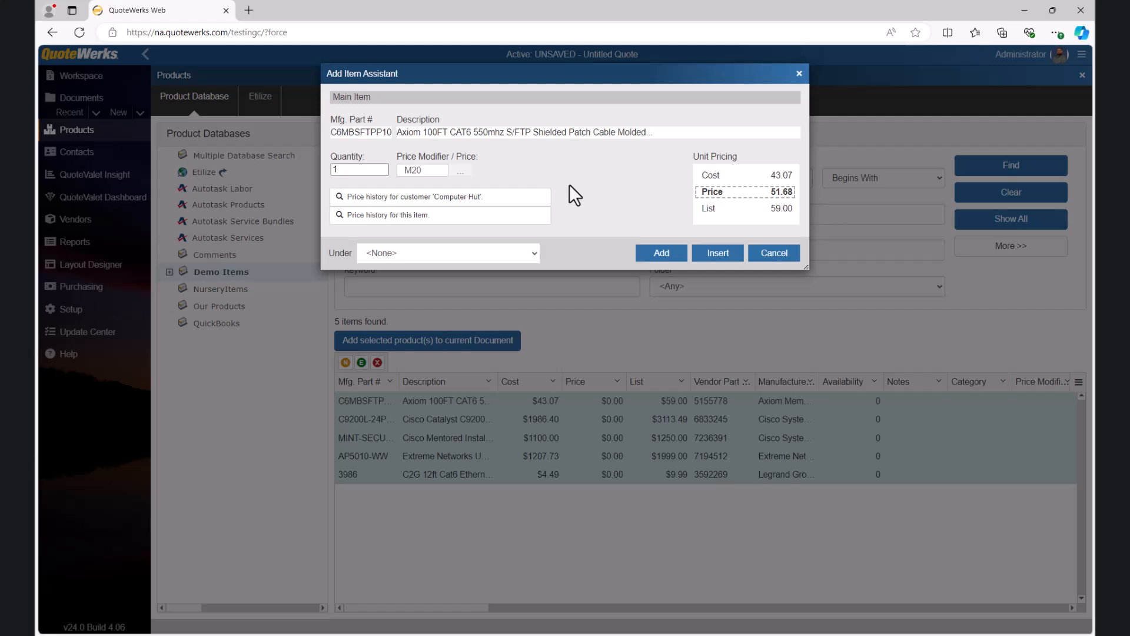
Step: Examine the Axiom cable's price history for customer Computer Hut and the item's overall price history
left_click(452, 198)
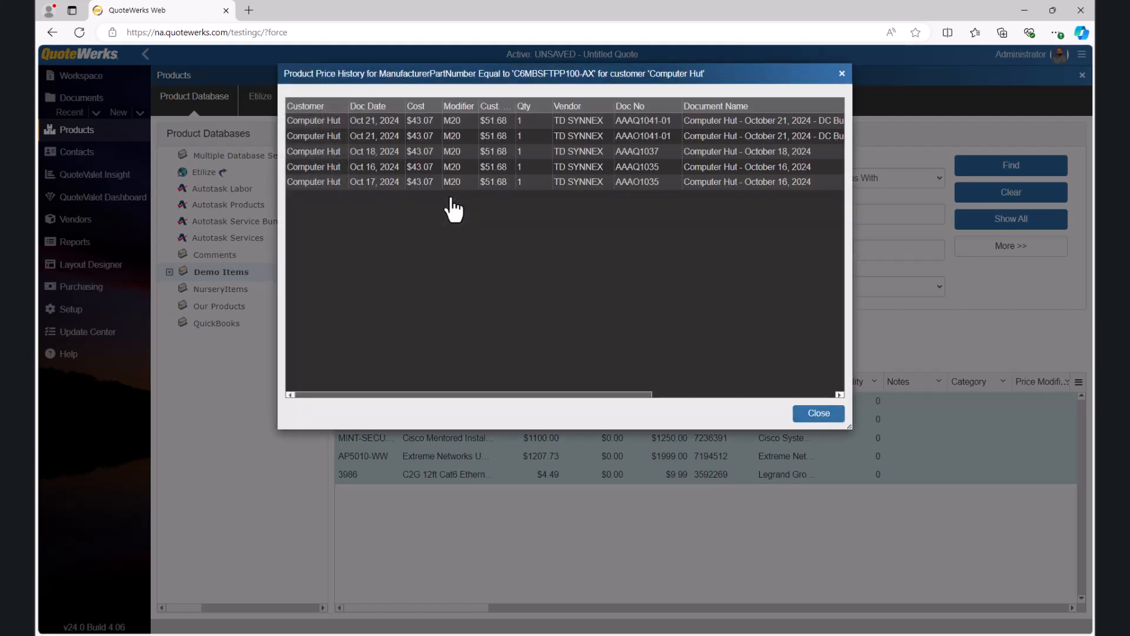
left_click_drag(379, 394, 575, 394)
left_click_drag(572, 395, 362, 395)
left_click(820, 415)
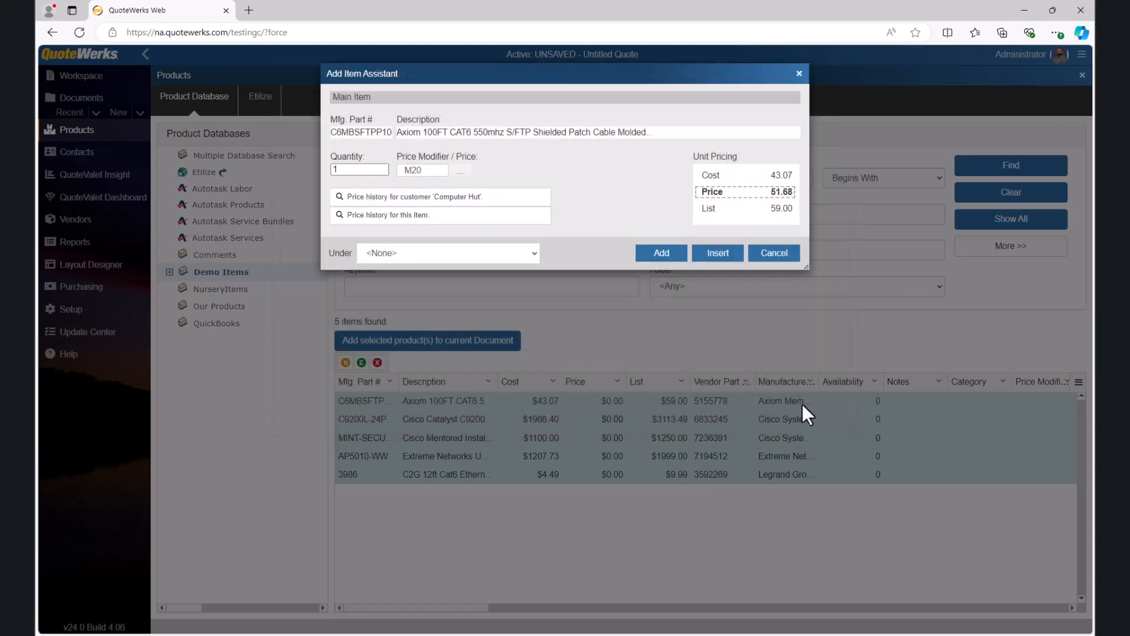
left_click(409, 218)
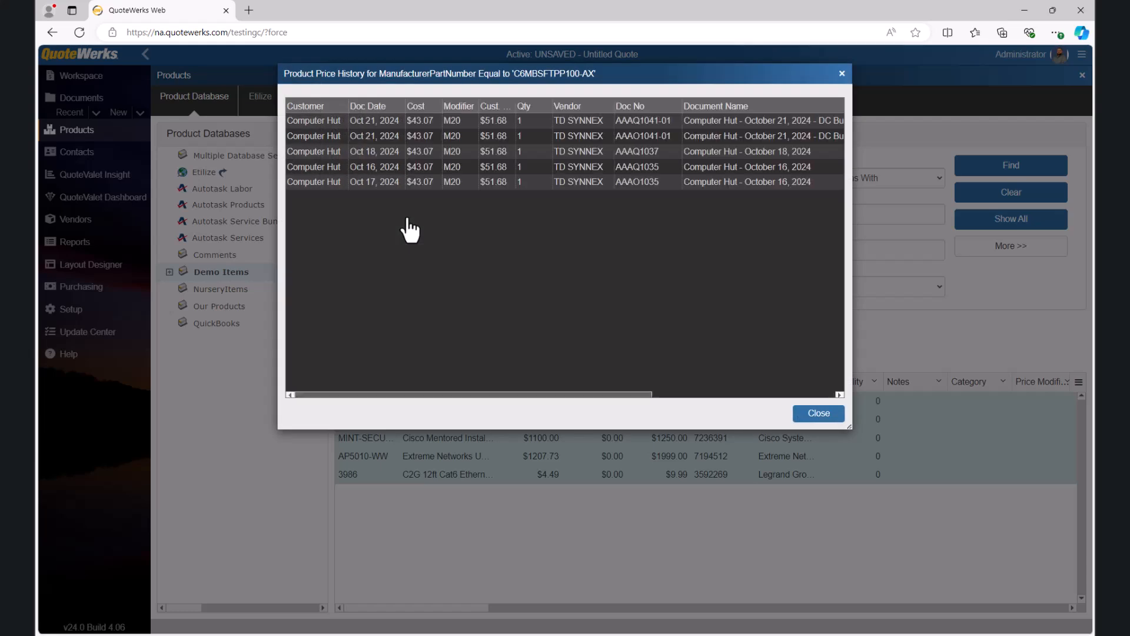
left_click(827, 415)
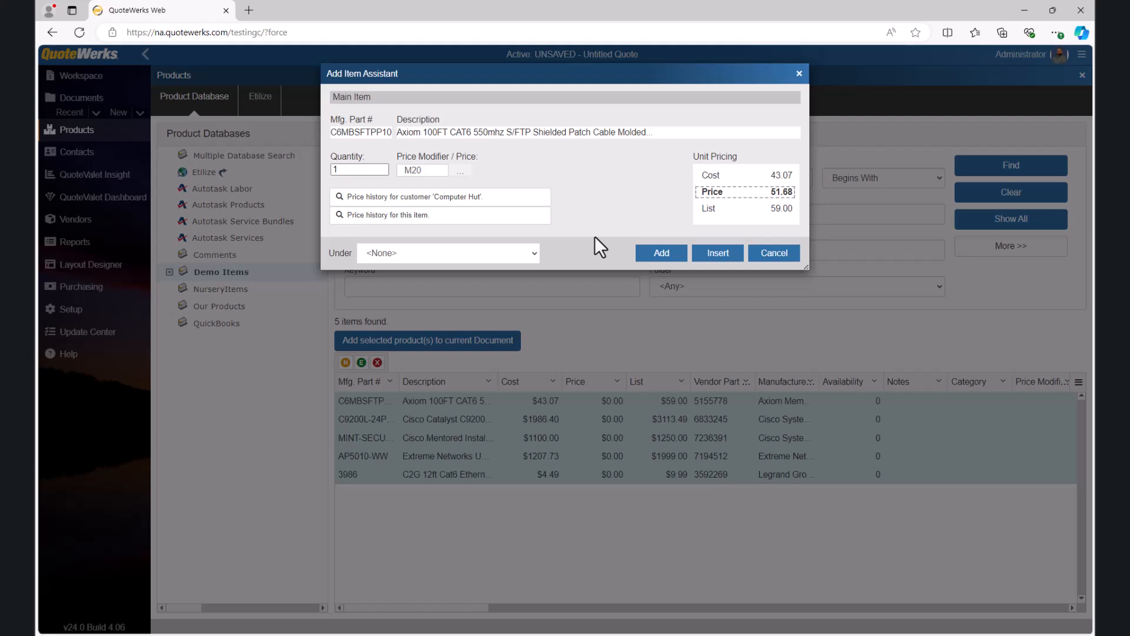
Step: Add the Axiom cable to the quote under the Cables section
left_click(533, 253)
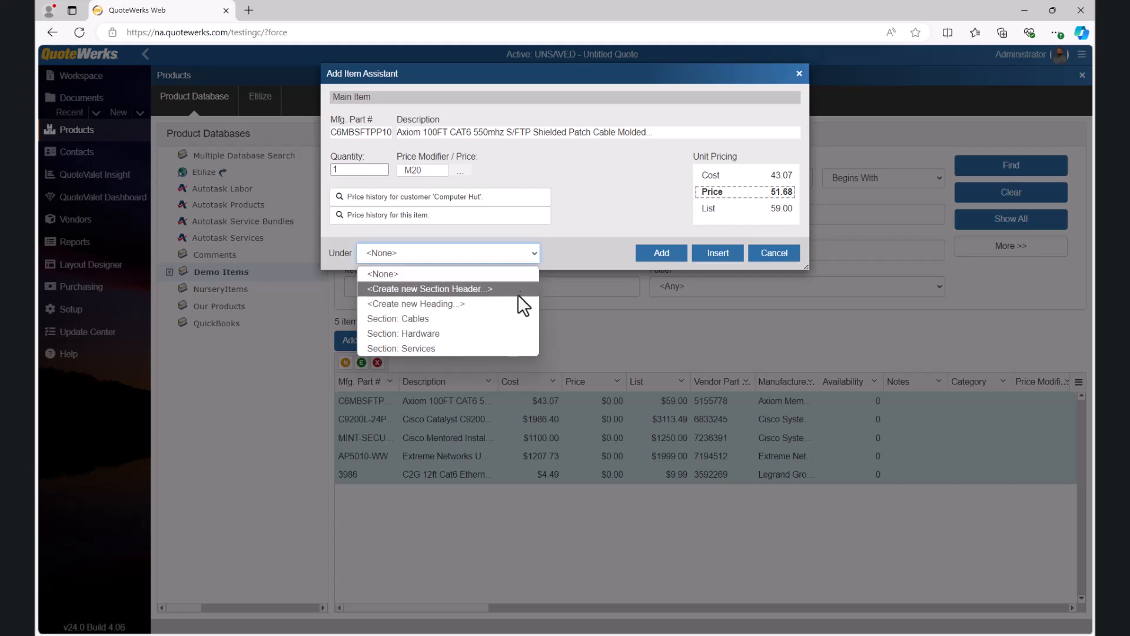
left_click(515, 318)
left_click(644, 254)
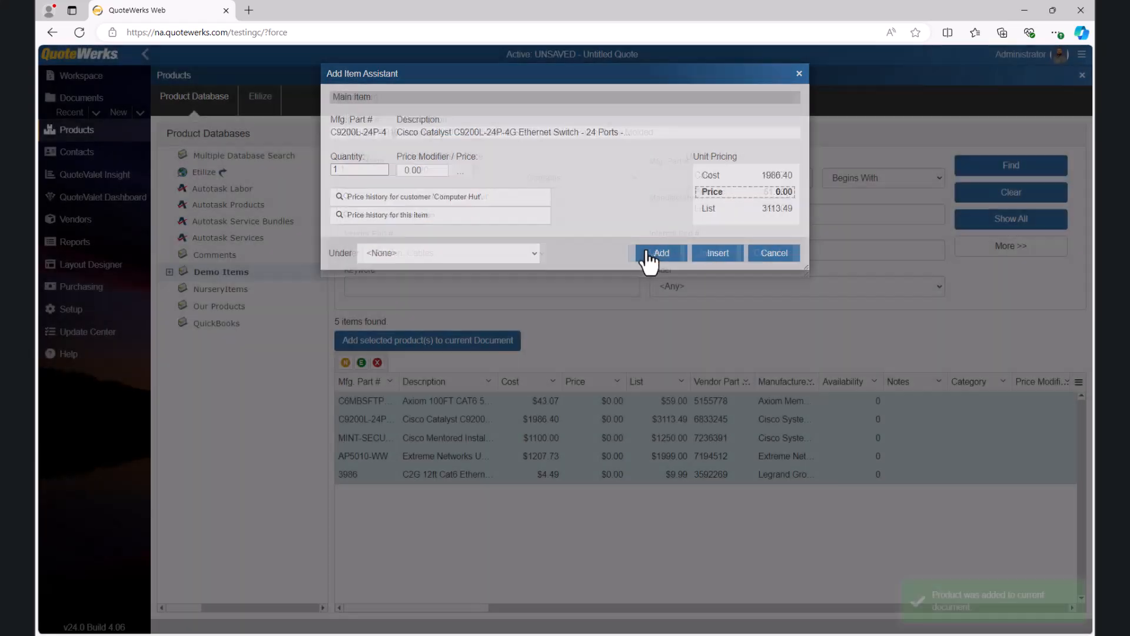
Step: Apply a markup percentage price modifier to the Cisco Catalyst C9200L Ethernet switch
left_click(459, 173)
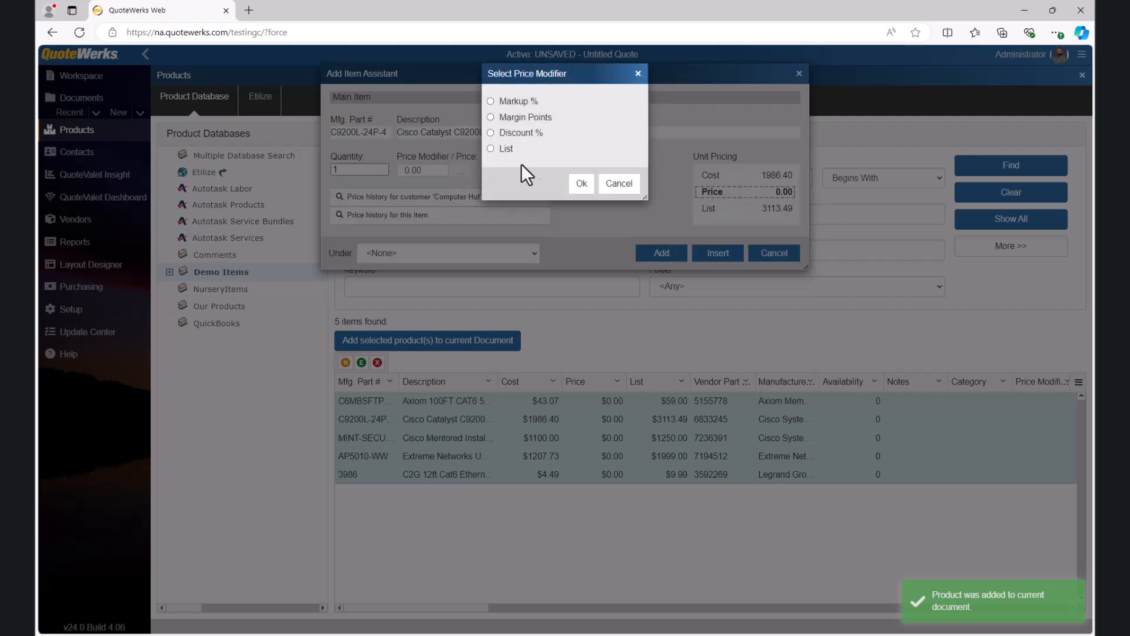
left_click(492, 103)
left_click(582, 185)
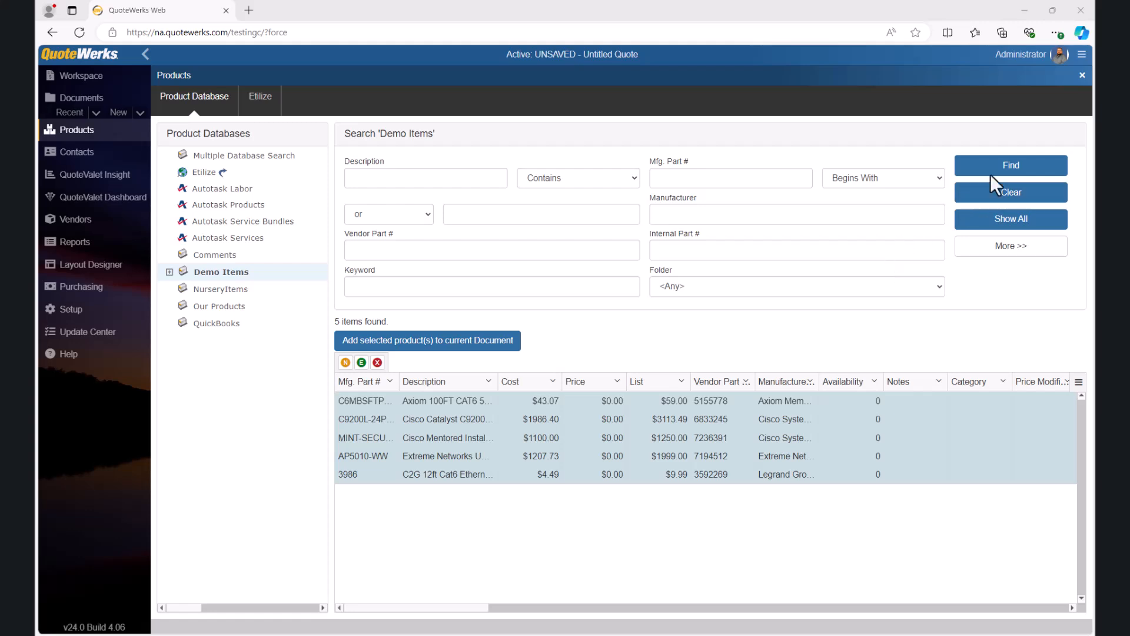
Step: Close the product search and shorten the Cisco Catalyst switch's description in the quote to "Cisco Catalyst C9200L-24P-4G"
left_click(1081, 75)
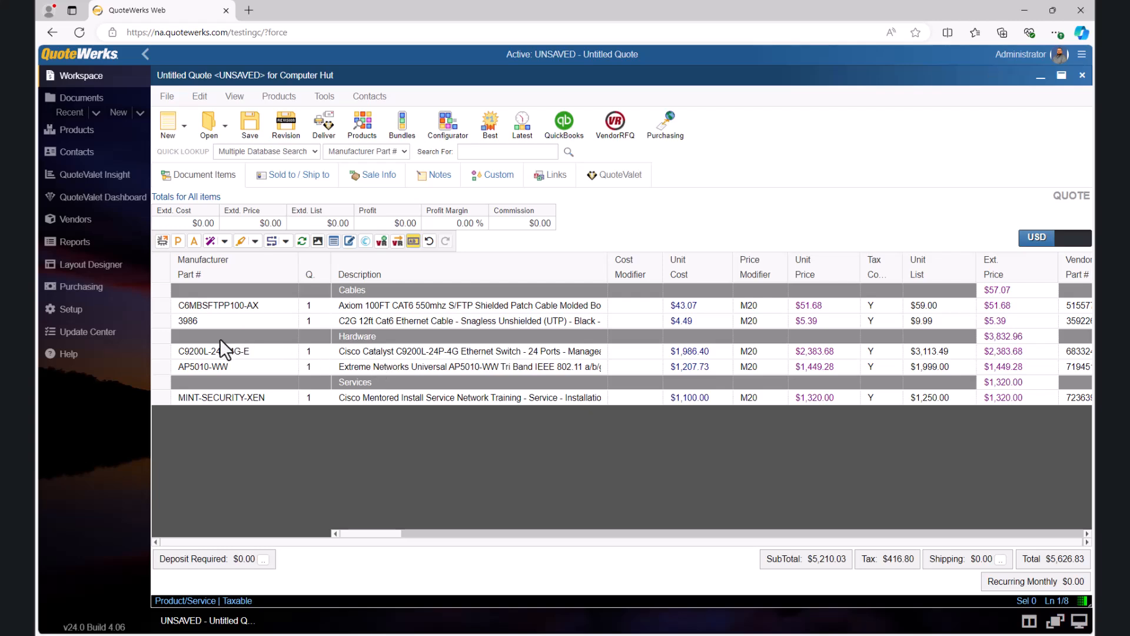
left_click(167, 335)
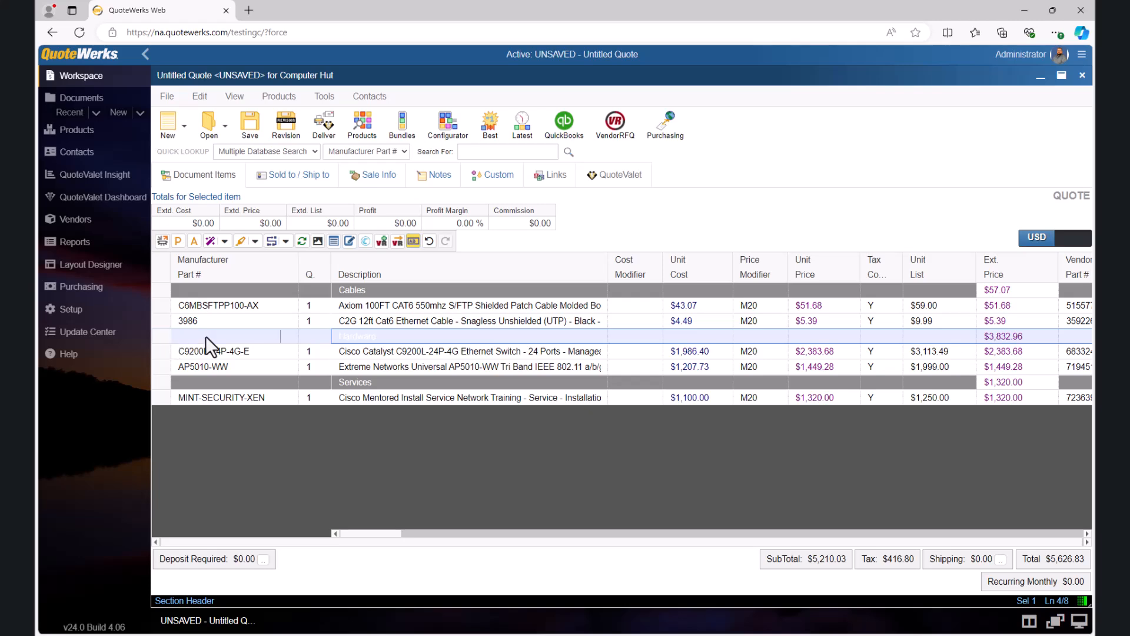
left_click(404, 348)
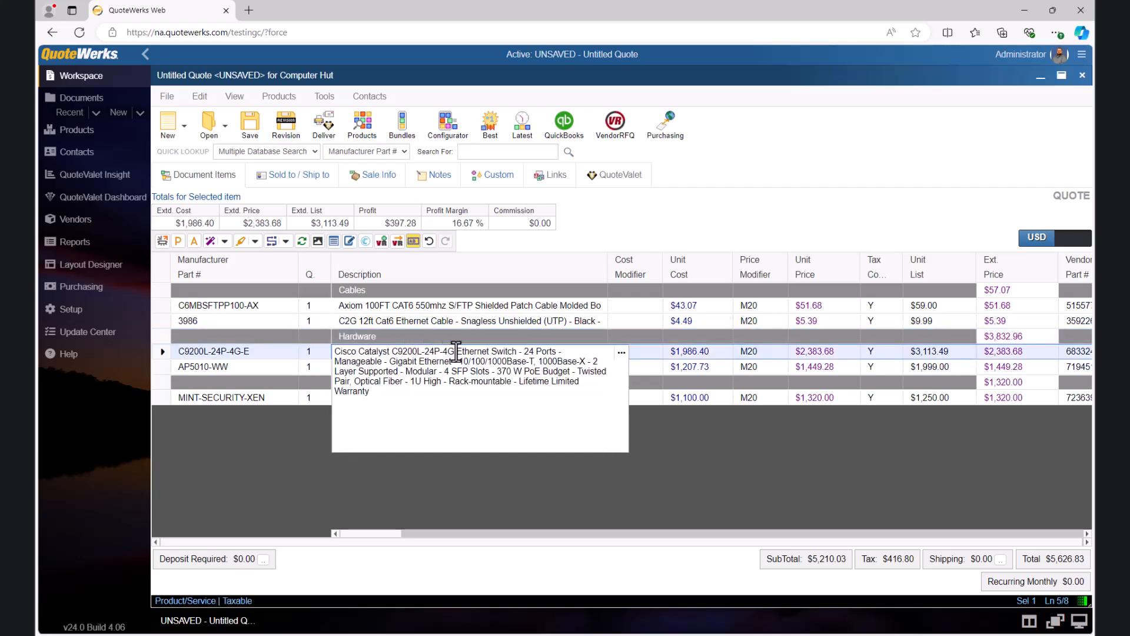
left_click_drag(457, 352, 521, 402)
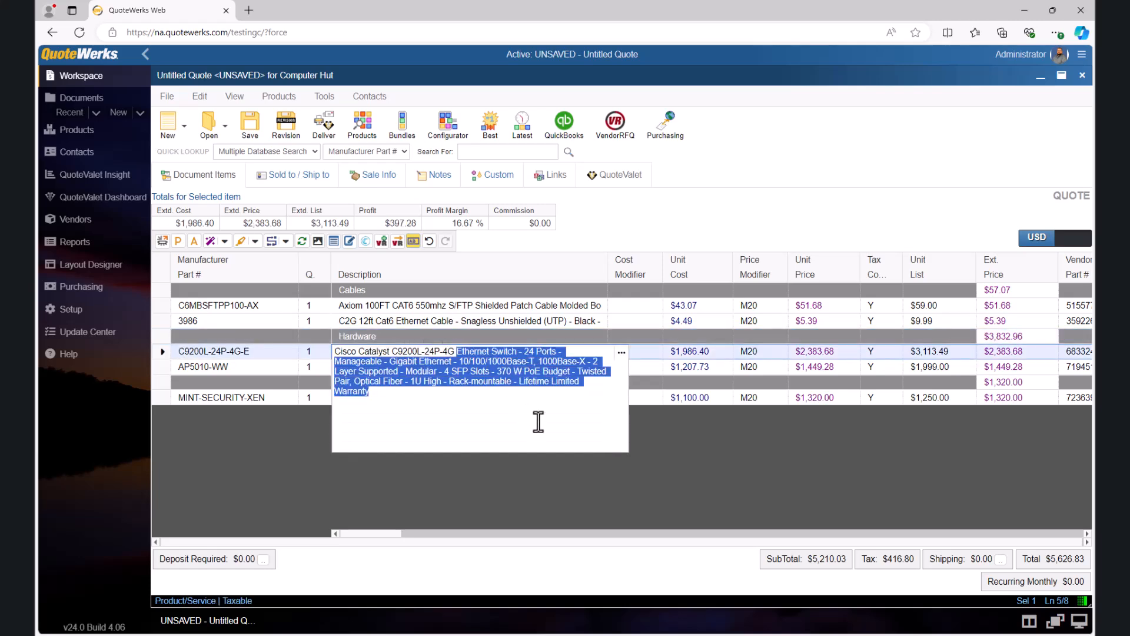
key("BackSpace")
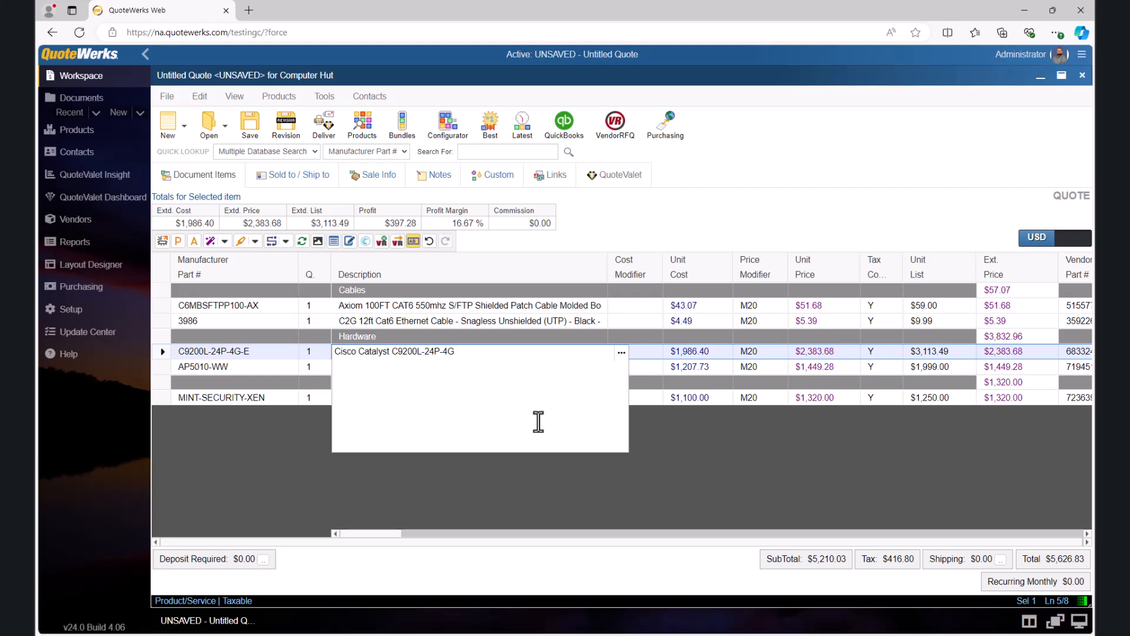
left_click(305, 429)
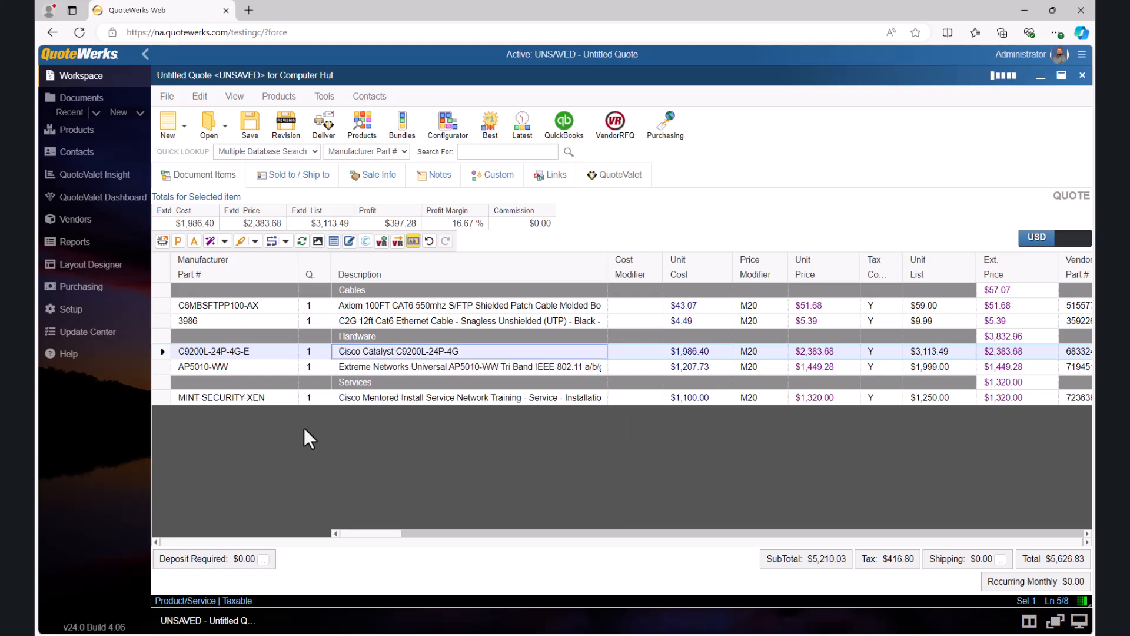
Step: Move the Hardware section header with its two products above the Cables section in the quote
left_click(161, 344)
left_click(161, 336)
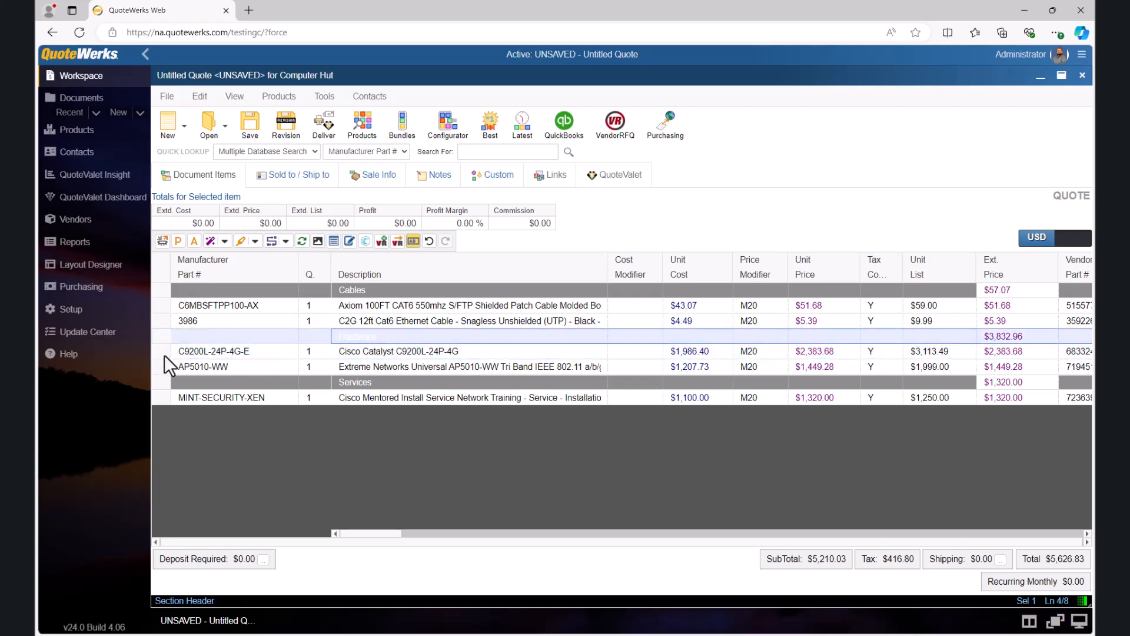
left_click(165, 366, "shift")
left_click(163, 339)
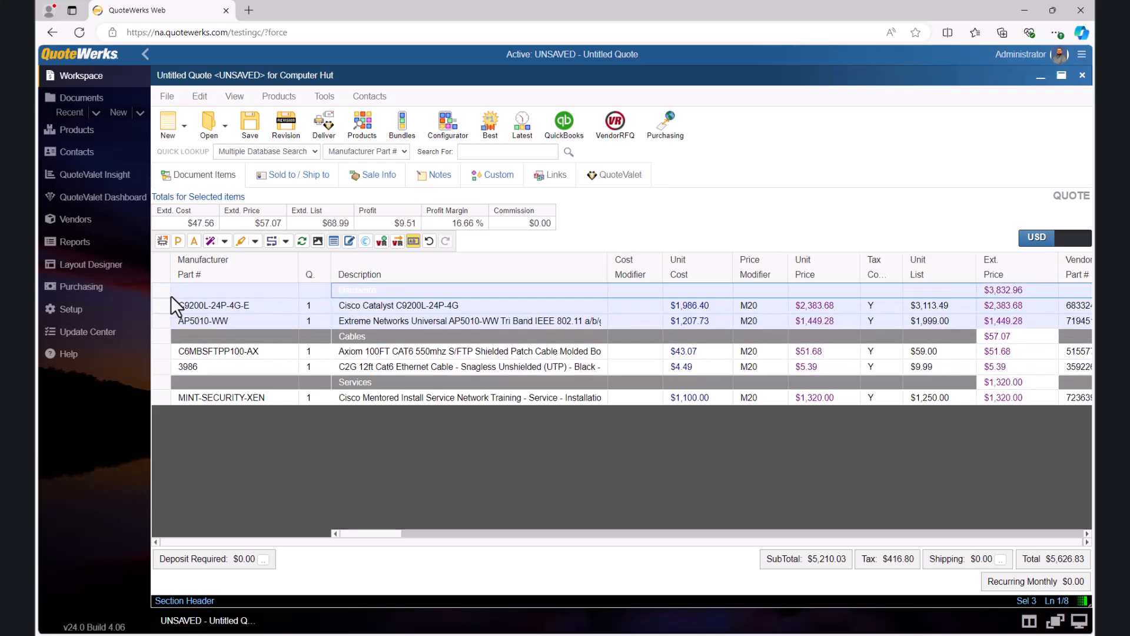
left_click(425, 420)
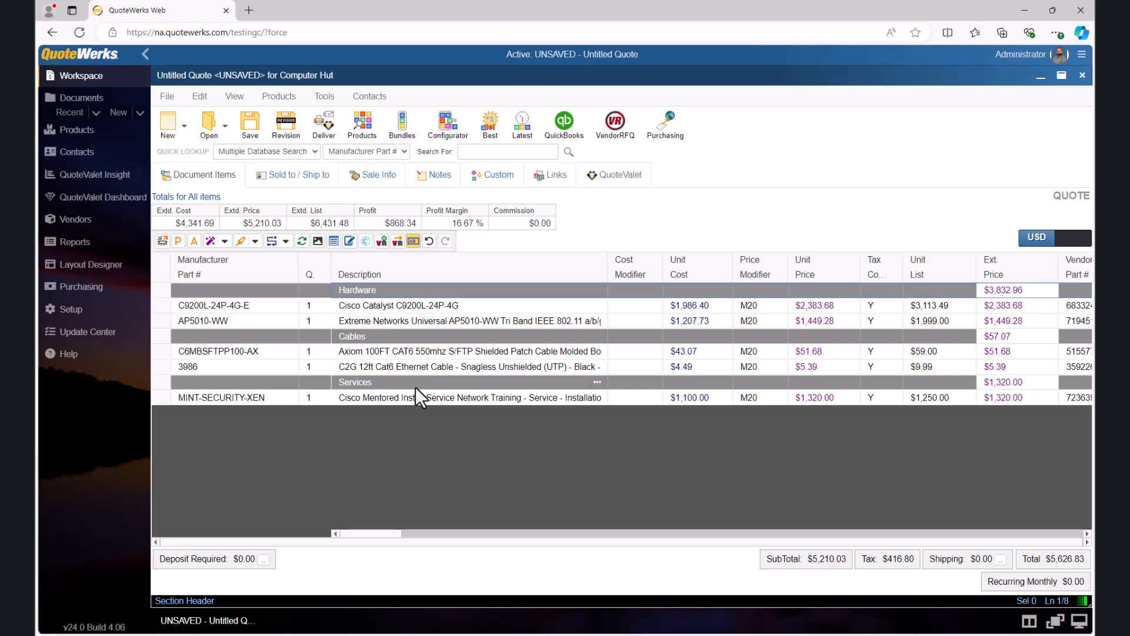
Step: Examine the item details of the MINT-SECURITY-XEN service line without changing them
left_click(164, 398)
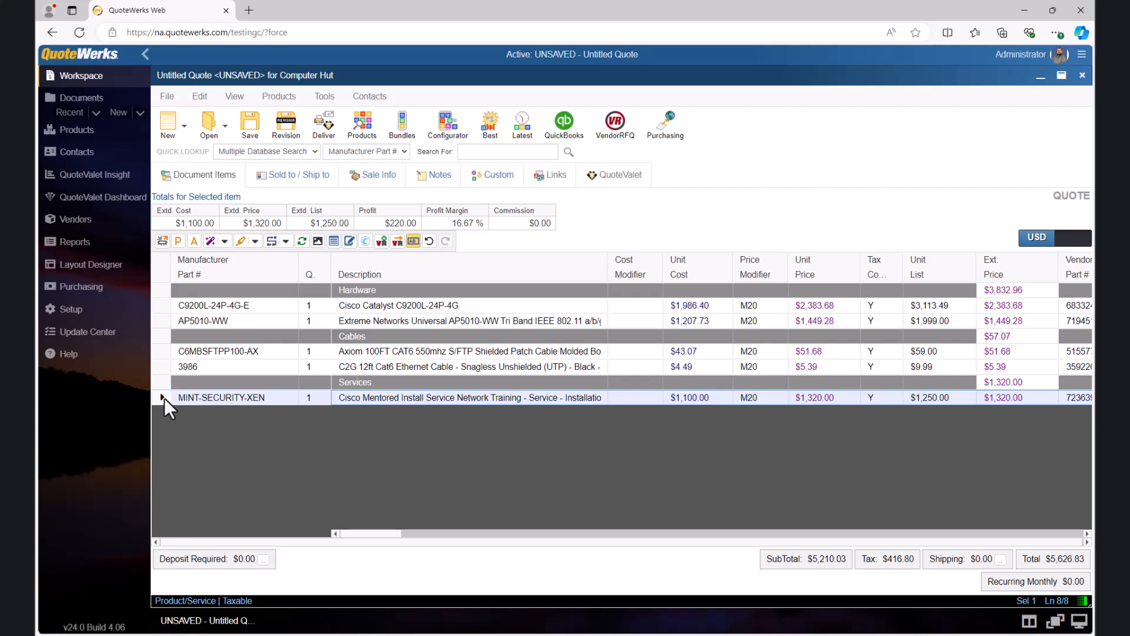
right_click(164, 398)
left_click(192, 401)
left_click(580, 106)
left_click(559, 139)
left_click(489, 127)
left_click(659, 429)
Step: Start saving the quote and name it "Computer Hut - October 22, 2024 - DC Buildout"
left_click(249, 124)
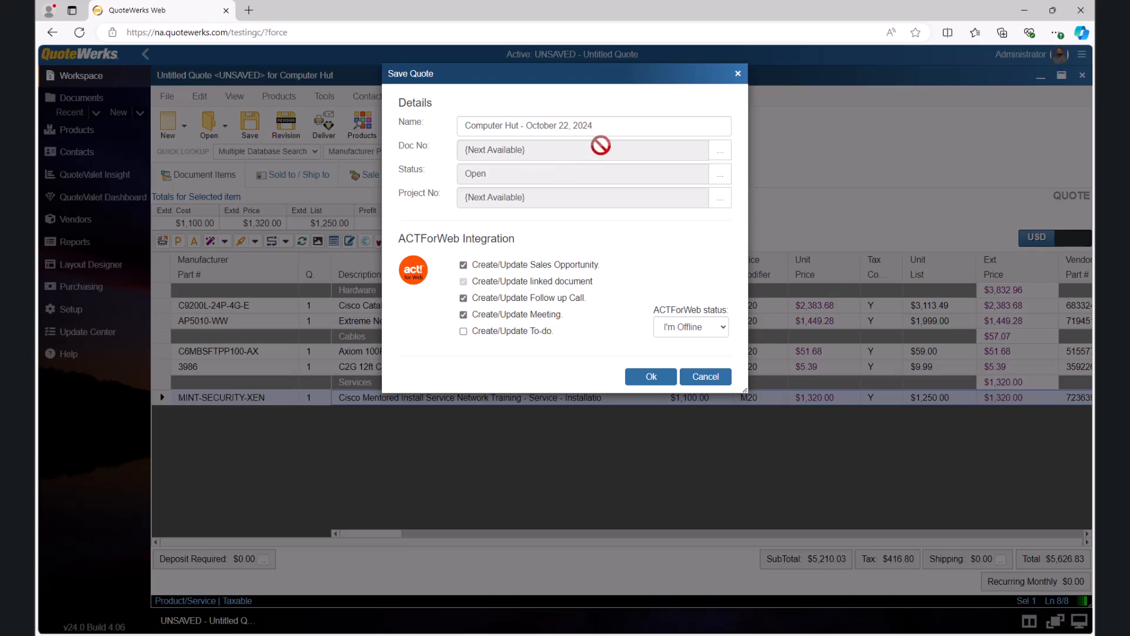
left_click(614, 125)
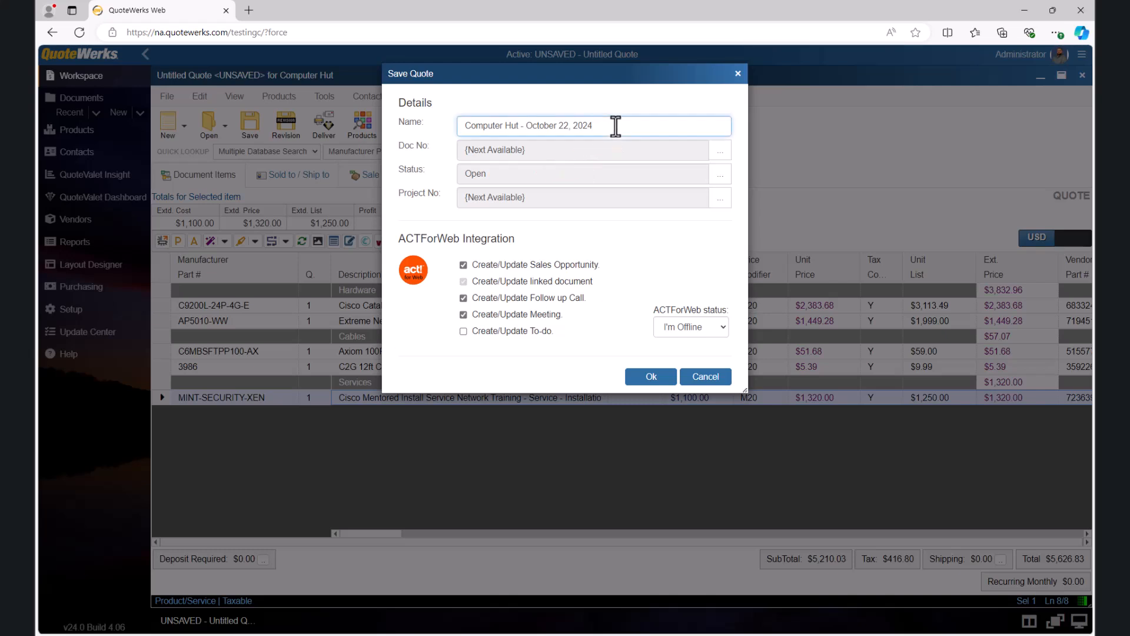
type("- DC Buildout")
Step: Set the ACTForWeb status to I'm Online, enable Create/Update To-do, and save the quote
left_click(724, 327)
left_click(683, 347)
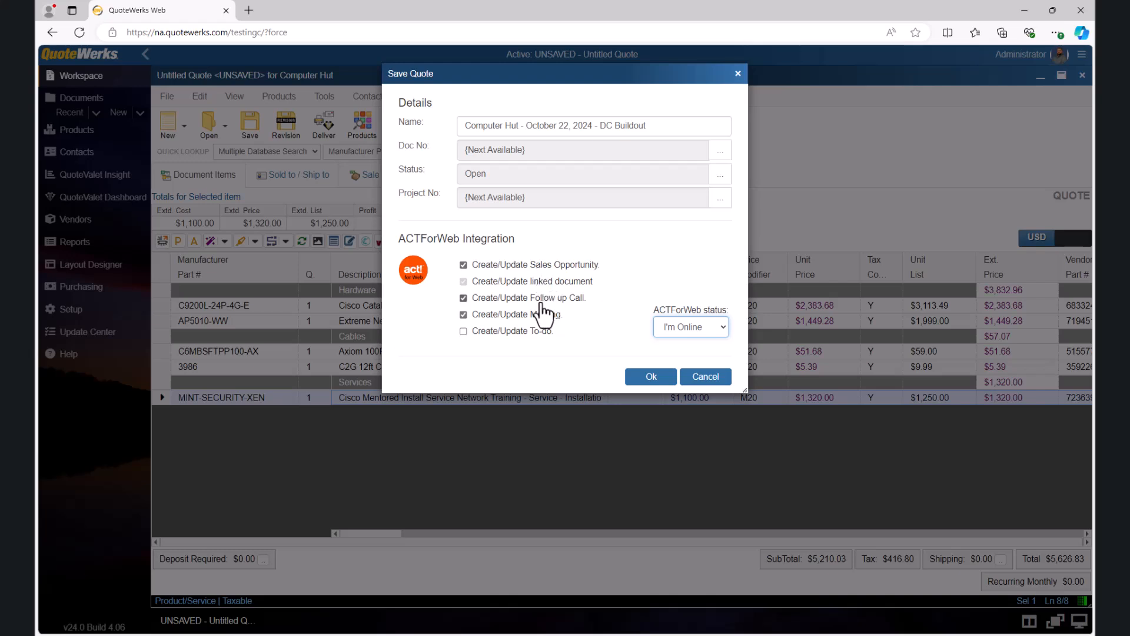
left_click(465, 332)
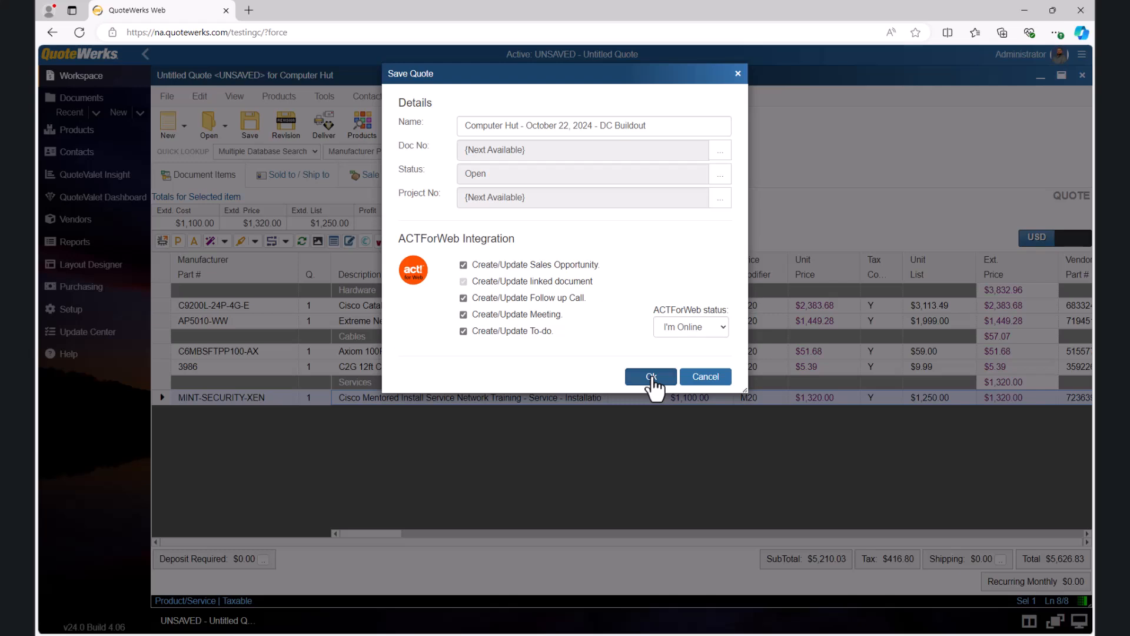
left_click(651, 378)
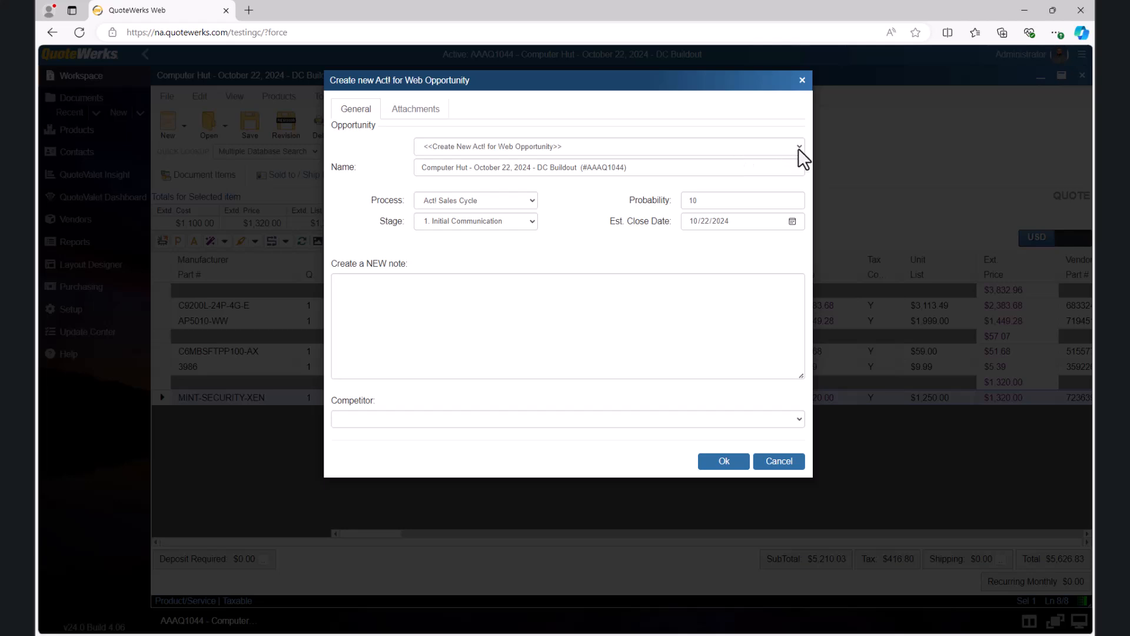
Step: Review the opportunity selection, name, sales process and stage choices for the new Act! for Web opportunity
left_click(798, 147)
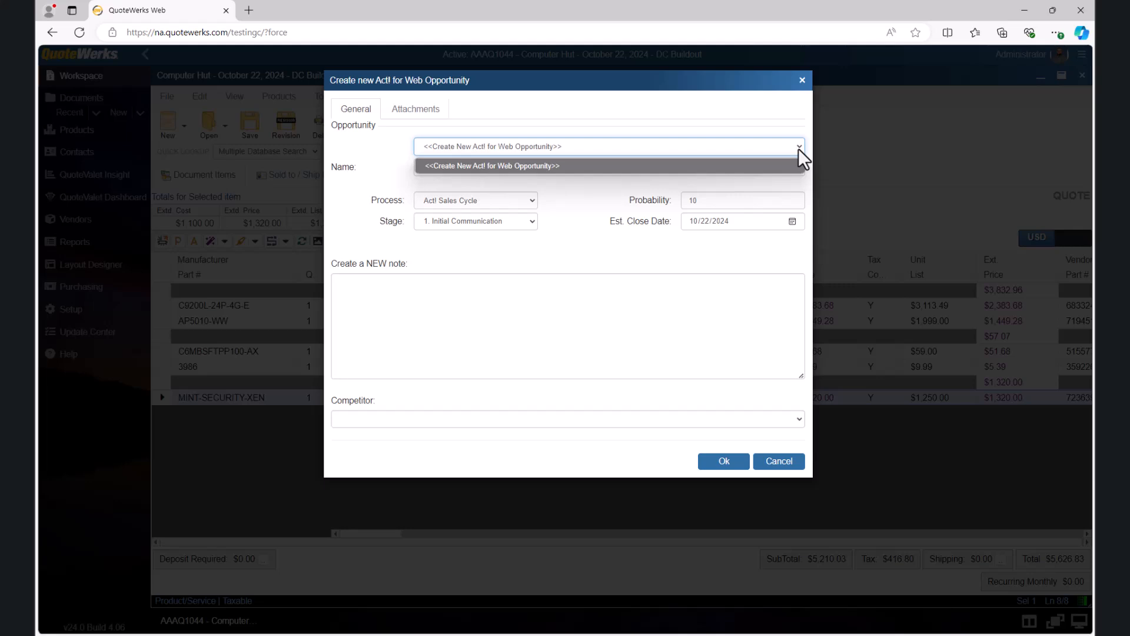
left_click(798, 149)
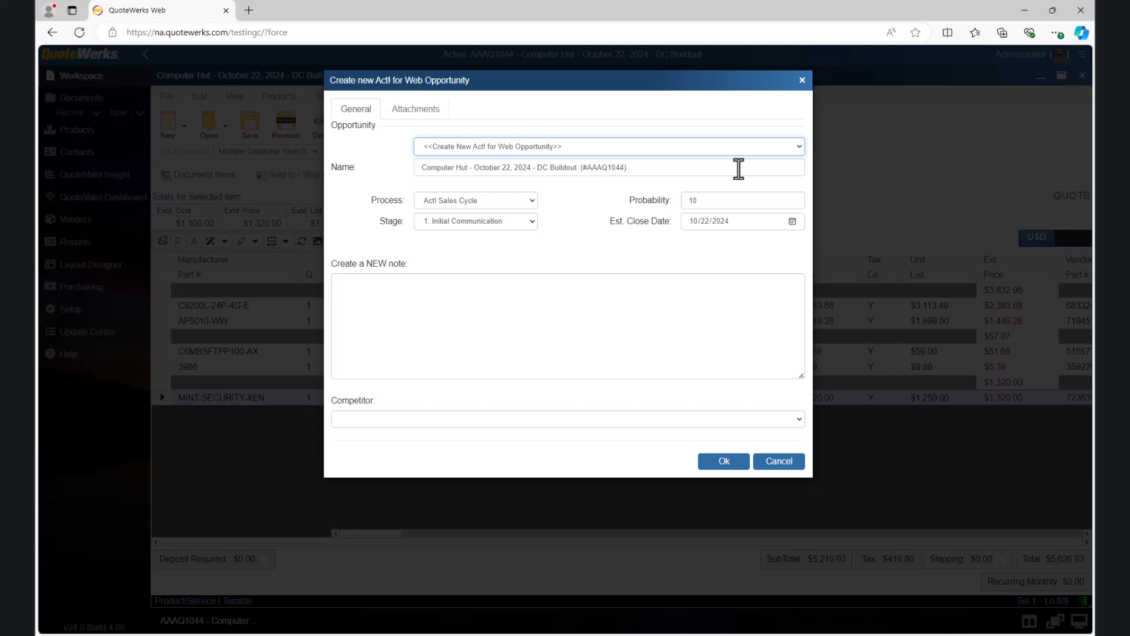
mouse_move(640, 169)
left_mouse_down()
mouse_move(416, 171)
mouse_move(635, 173)
left_mouse_up()
left_click(532, 202)
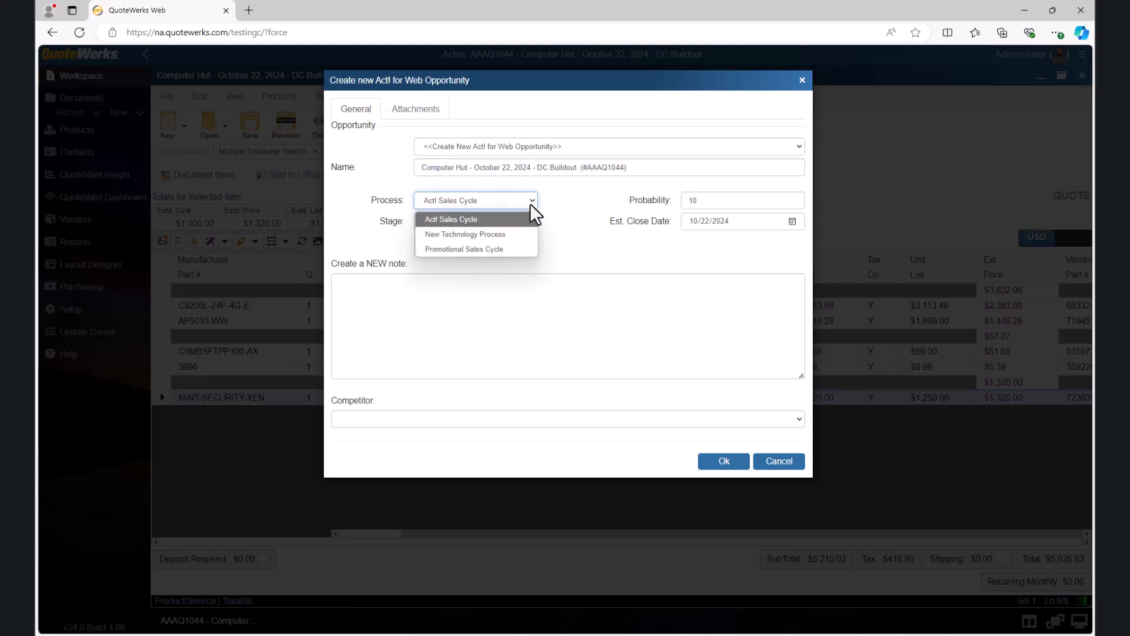
left_click(531, 203)
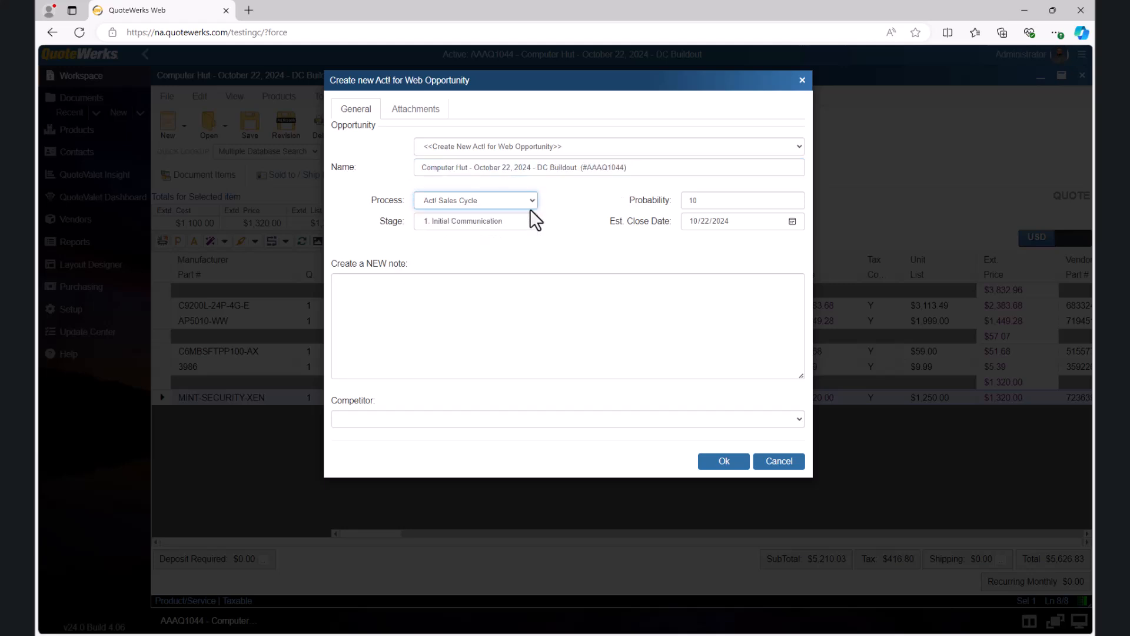
left_click(531, 220)
left_click(530, 219)
Step: Set the opportunity's probability to 50 and its estimated close date to 10/31/2024
double_click(692, 200)
type("50")
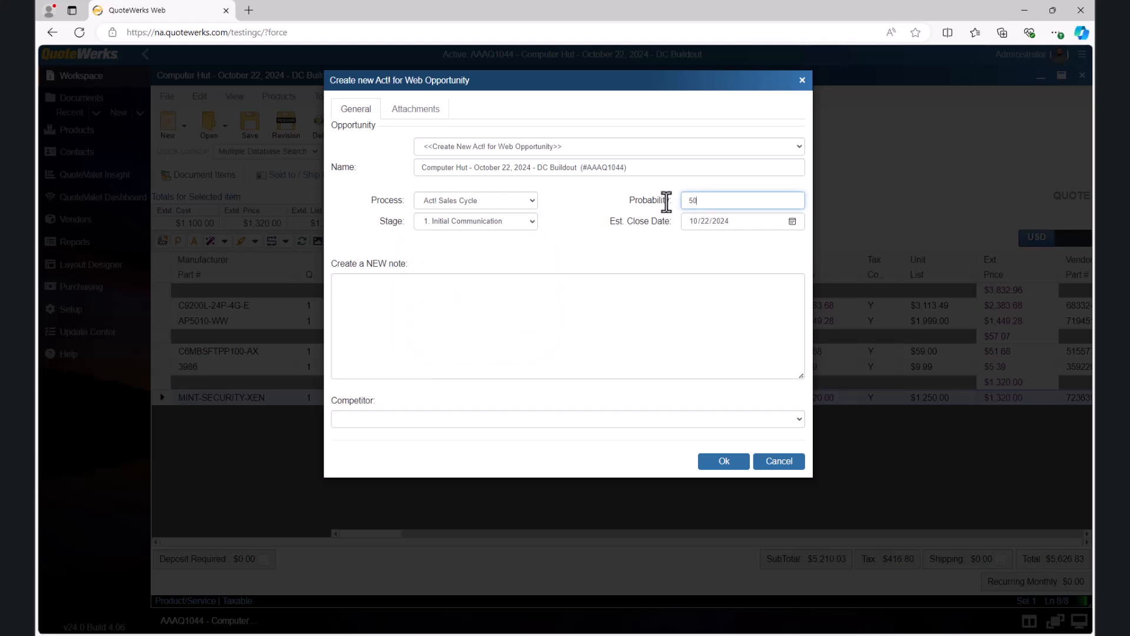
left_click(792, 223)
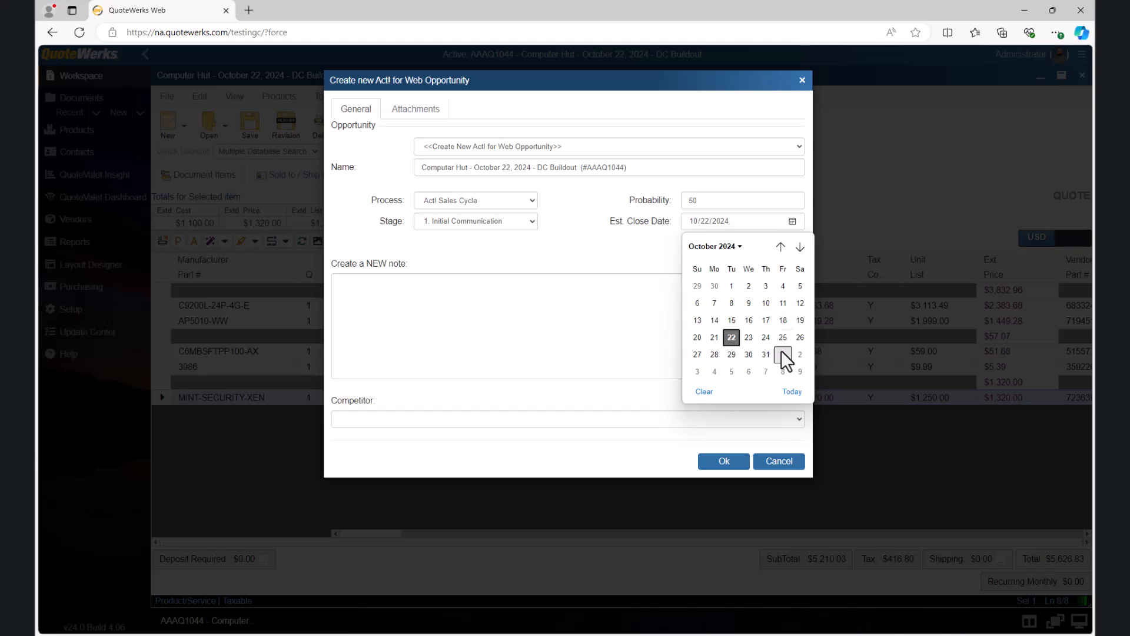
left_click(767, 356)
Step: Add a note that the contact must get a colleague's approval, leave the competitor blank, and create the opportunity
left_click(614, 326)
type("Ryan must get matts approvall")
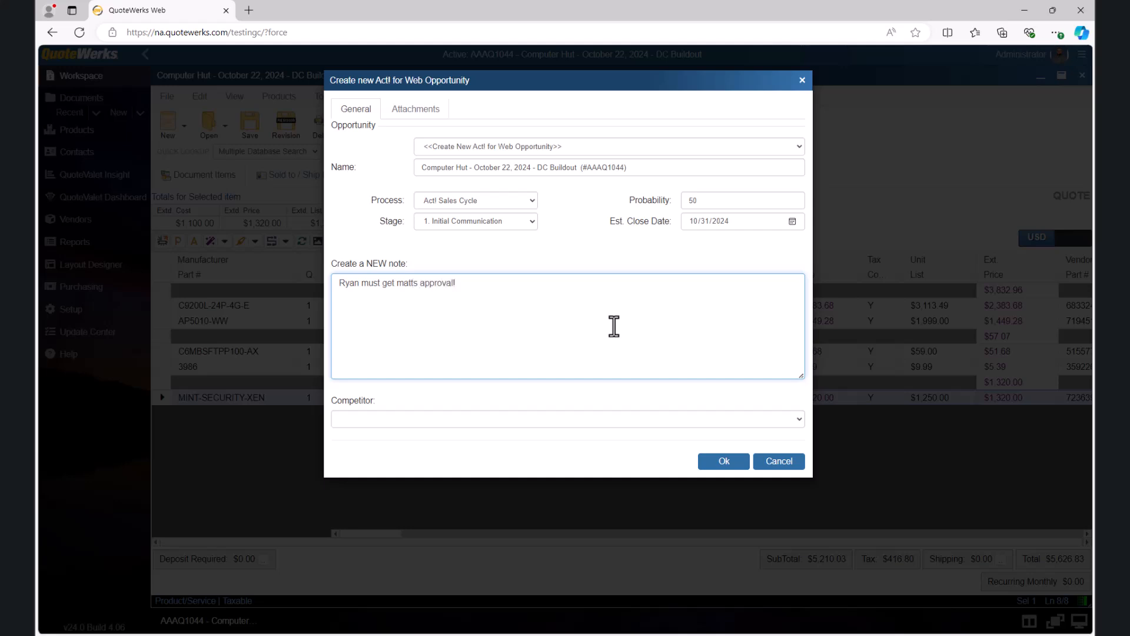
left_click(795, 418)
left_click(796, 418)
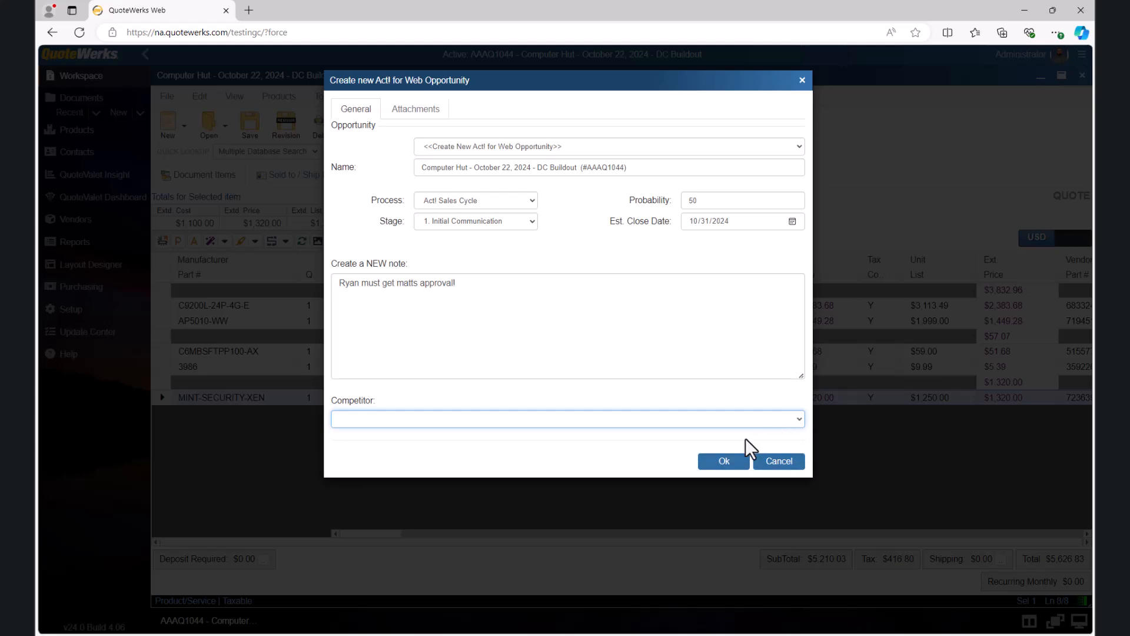
left_click(728, 462)
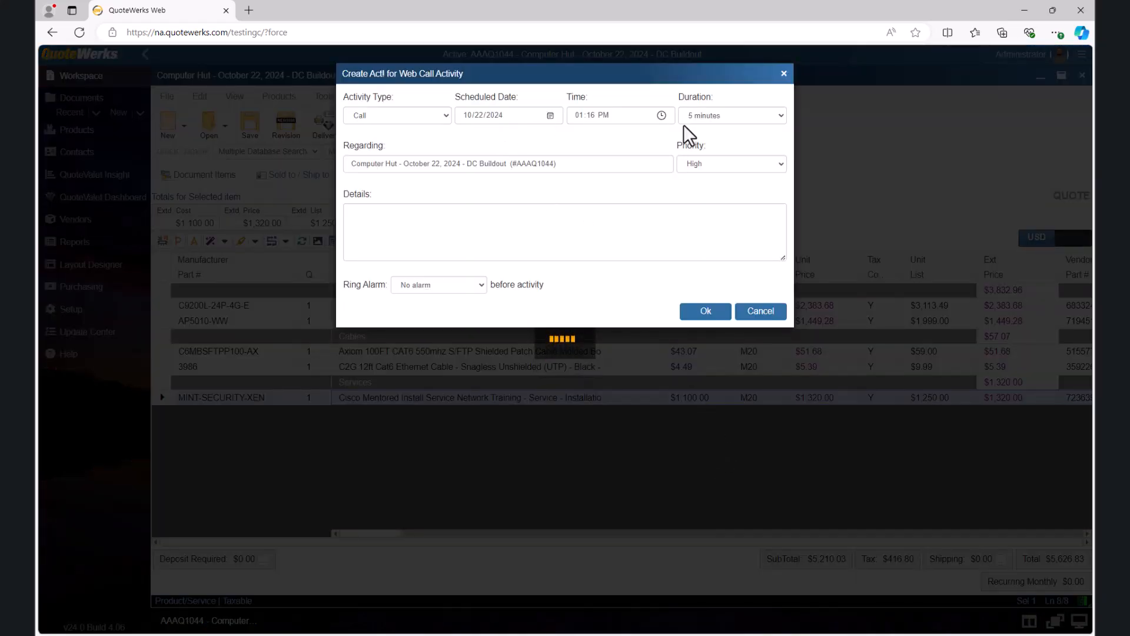
Step: Schedule the follow-up call activity for 10/25/2024 at 10:30 AM
left_click(550, 116)
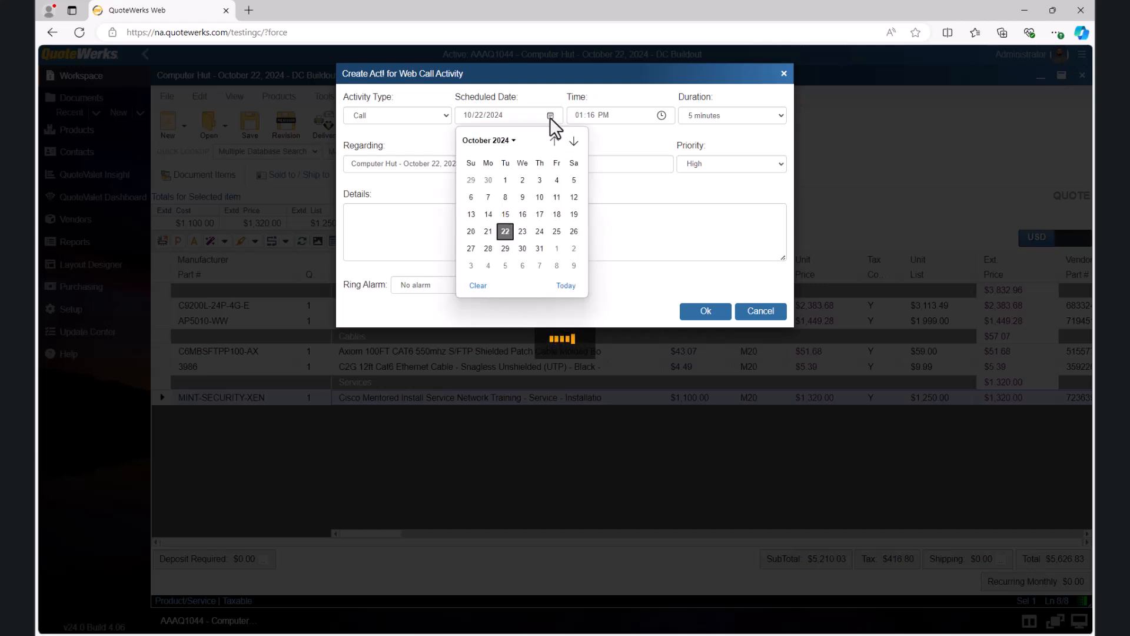
left_click(555, 232)
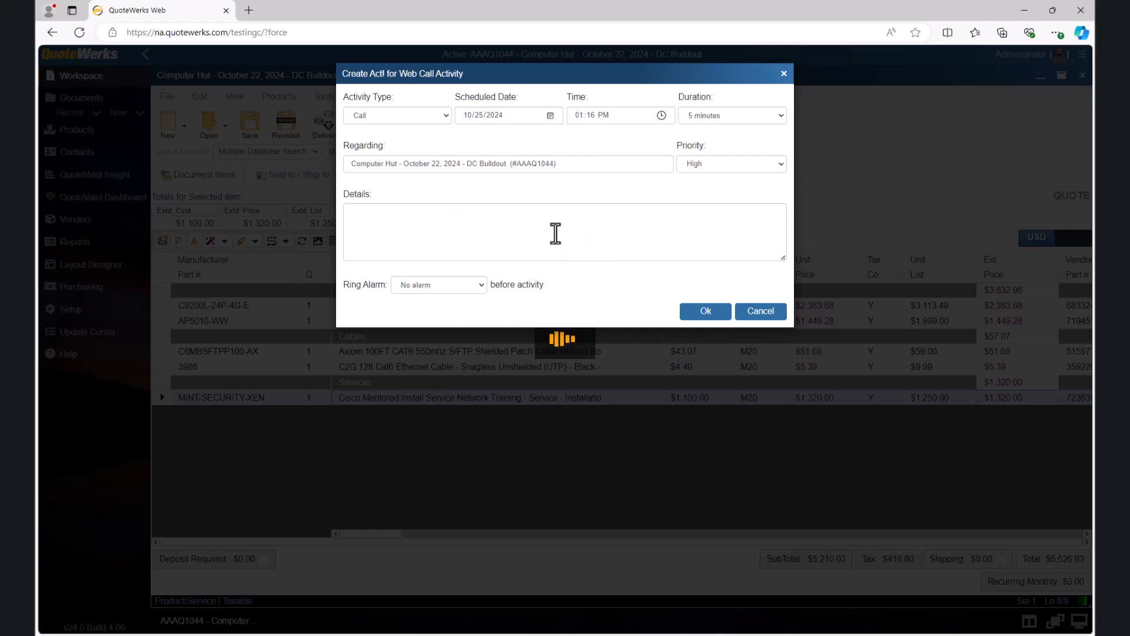
left_click(662, 115)
scroll(592, 186, "down", 2)
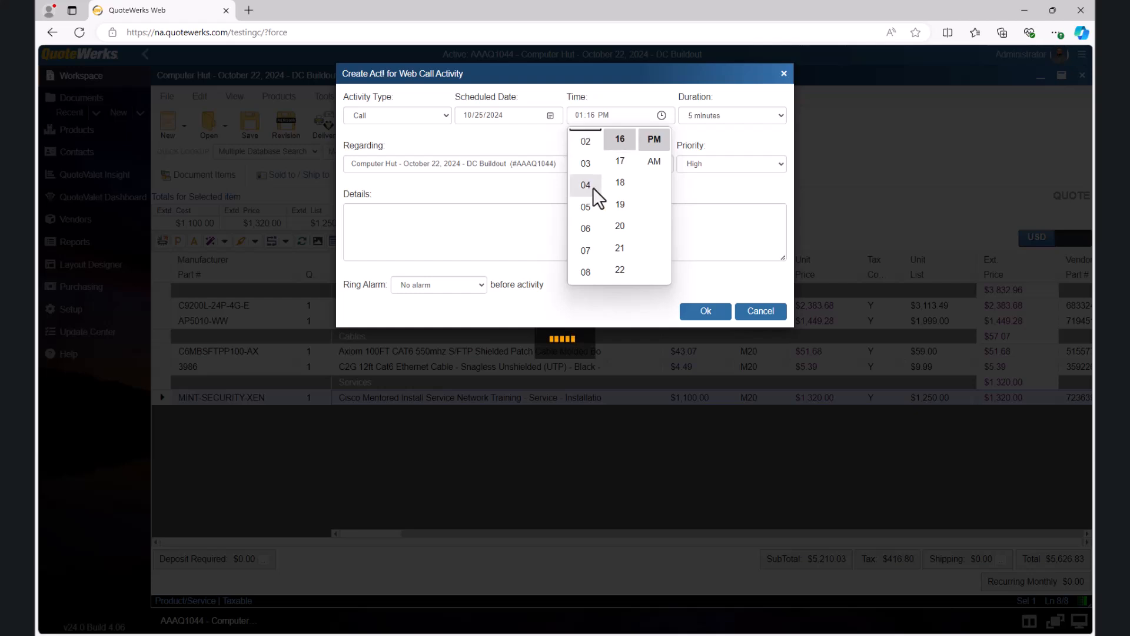
left_click(585, 251)
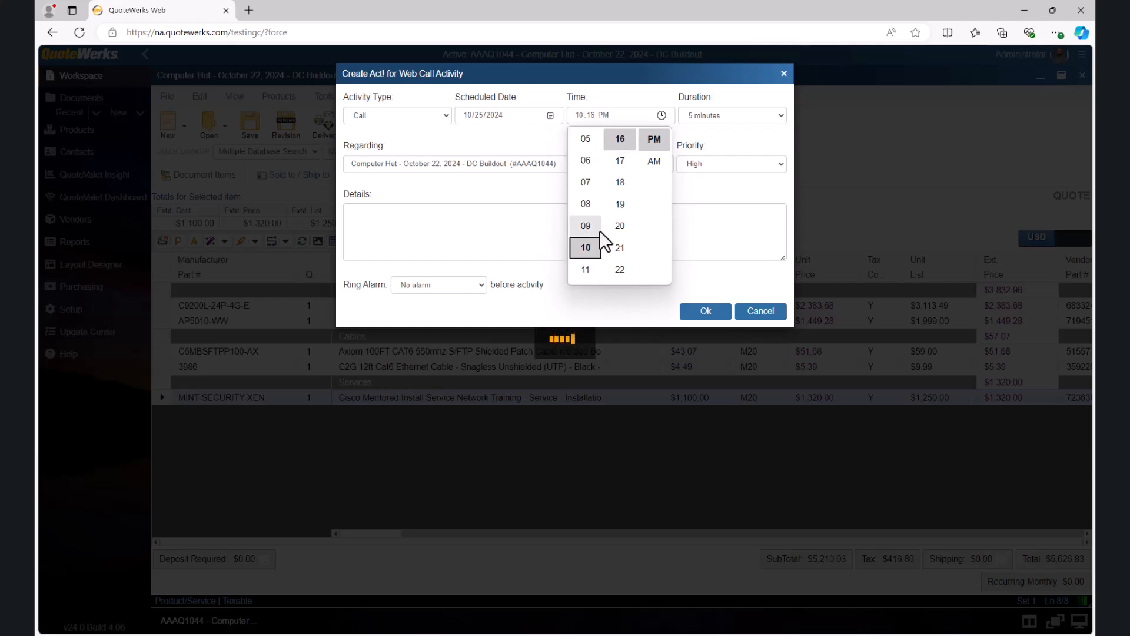
scroll(620, 231, "down", 2)
scroll(619, 230, "down", 1)
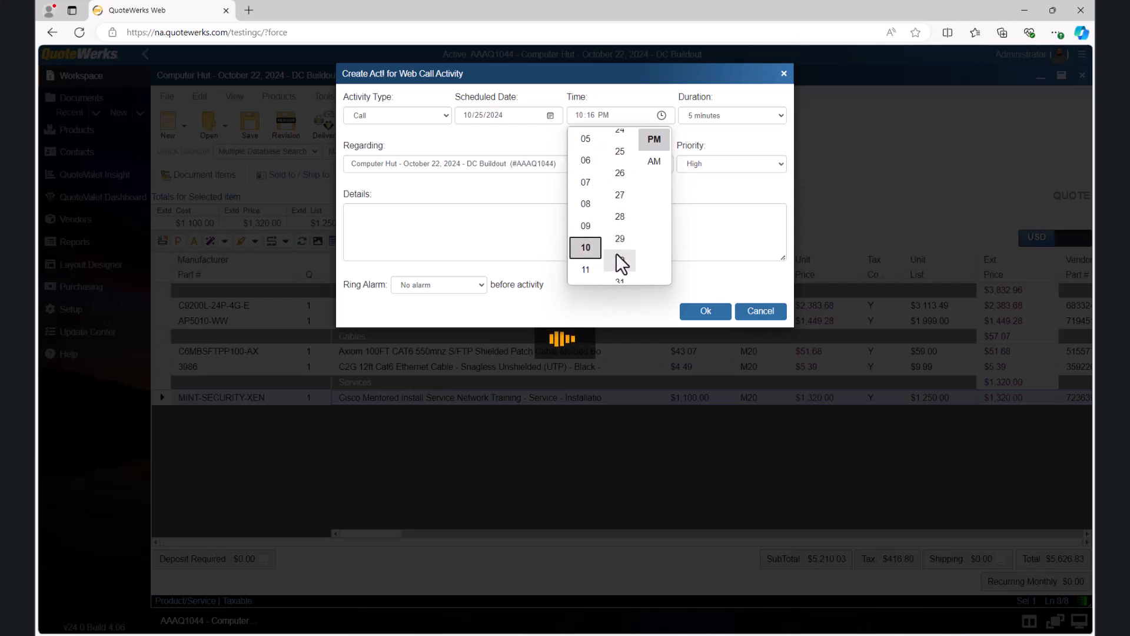
left_click(618, 247)
left_click(653, 163)
Step: Set the call's duration to 10 minutes and its alarm to 5 minutes before, and create the activity
left_click(777, 118)
left_click(743, 163)
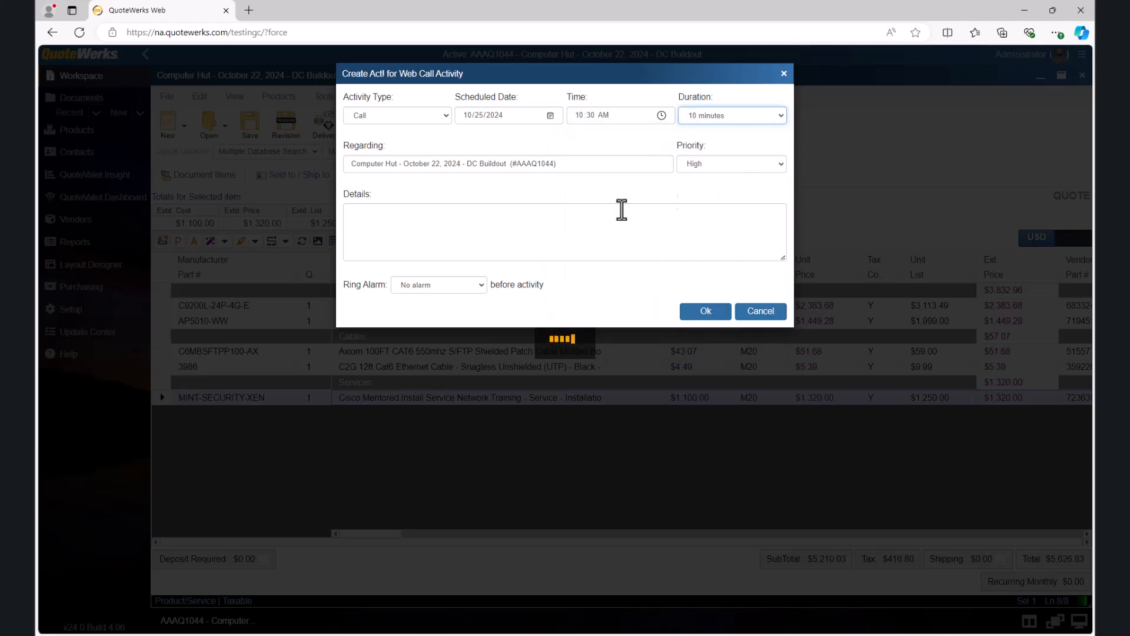
left_click(480, 285)
left_click(462, 334)
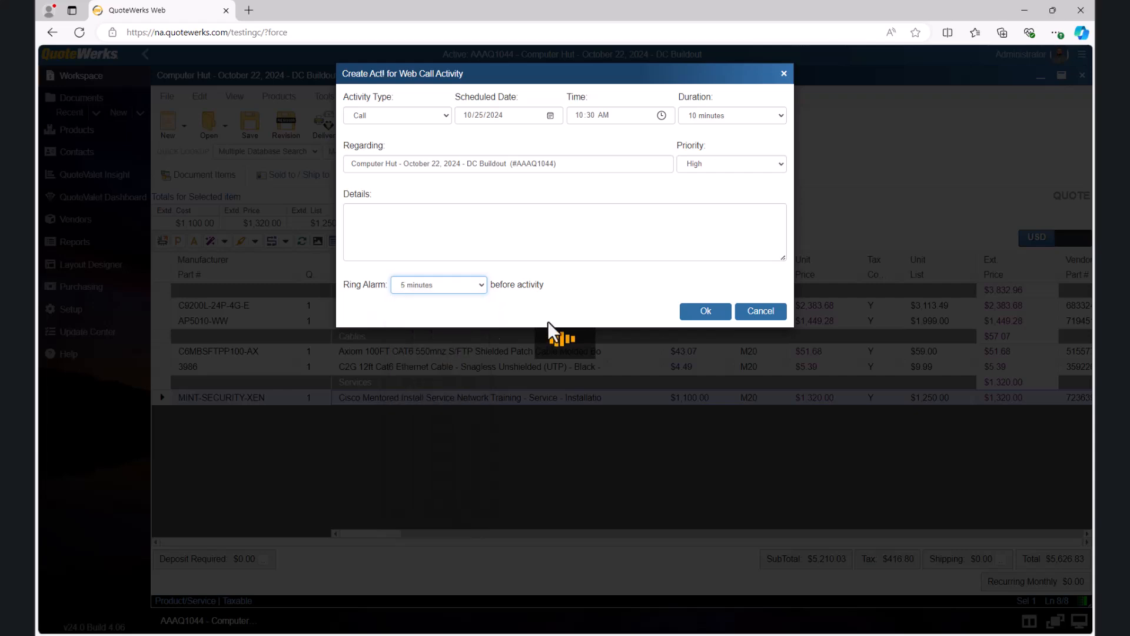
left_click(706, 312)
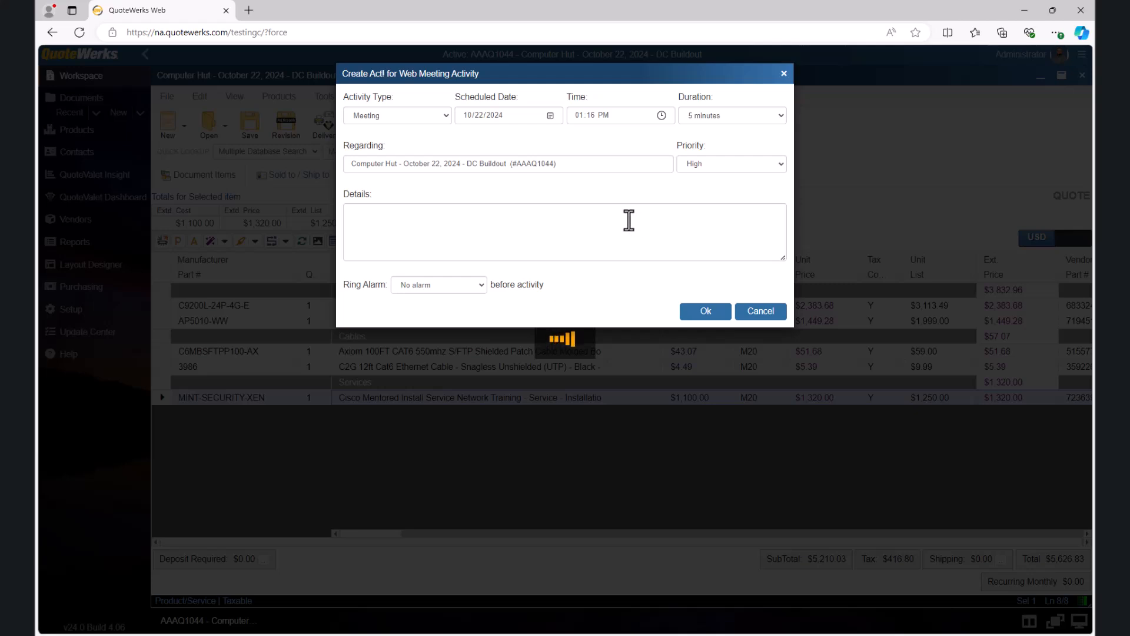
Step: Schedule the meeting activity for 10/29/2024 and create it
left_click(547, 114)
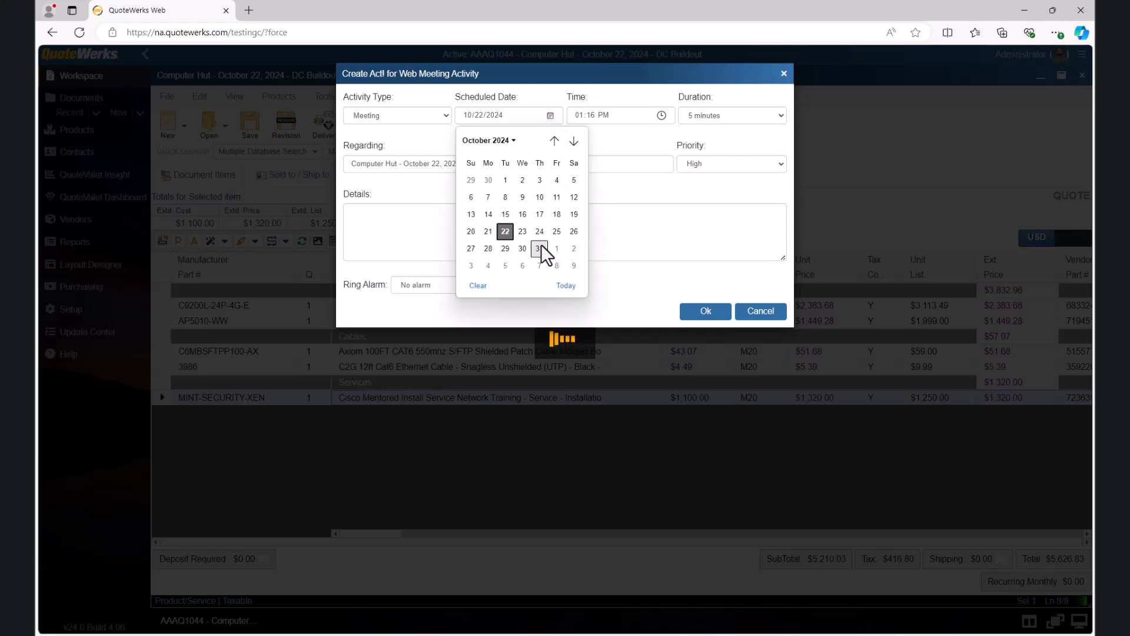
left_click(505, 249)
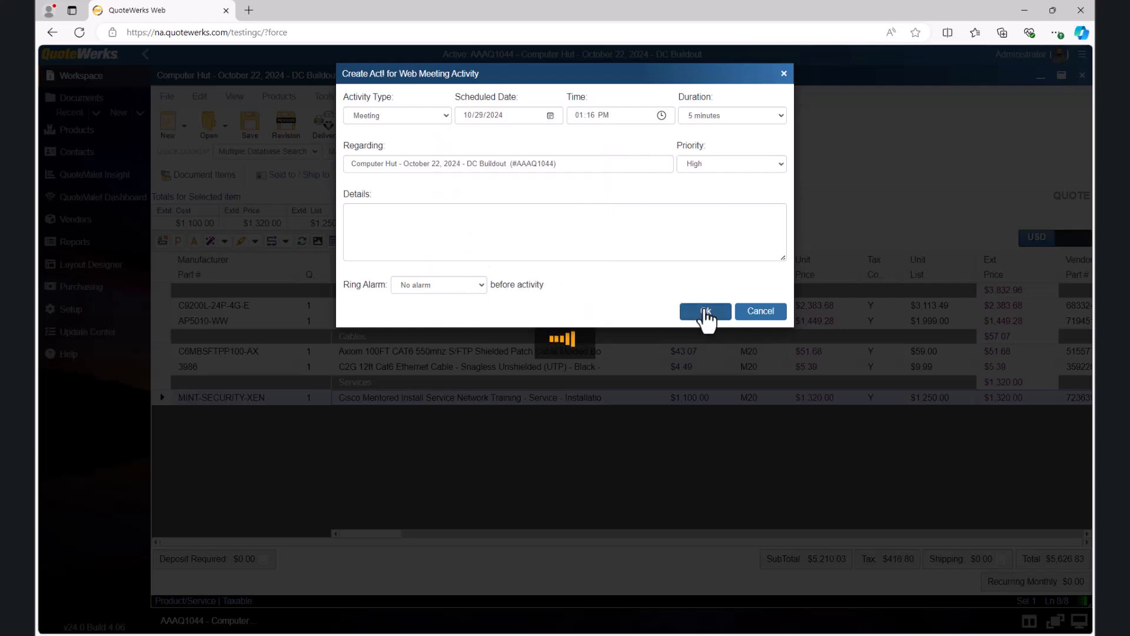
left_click(706, 314)
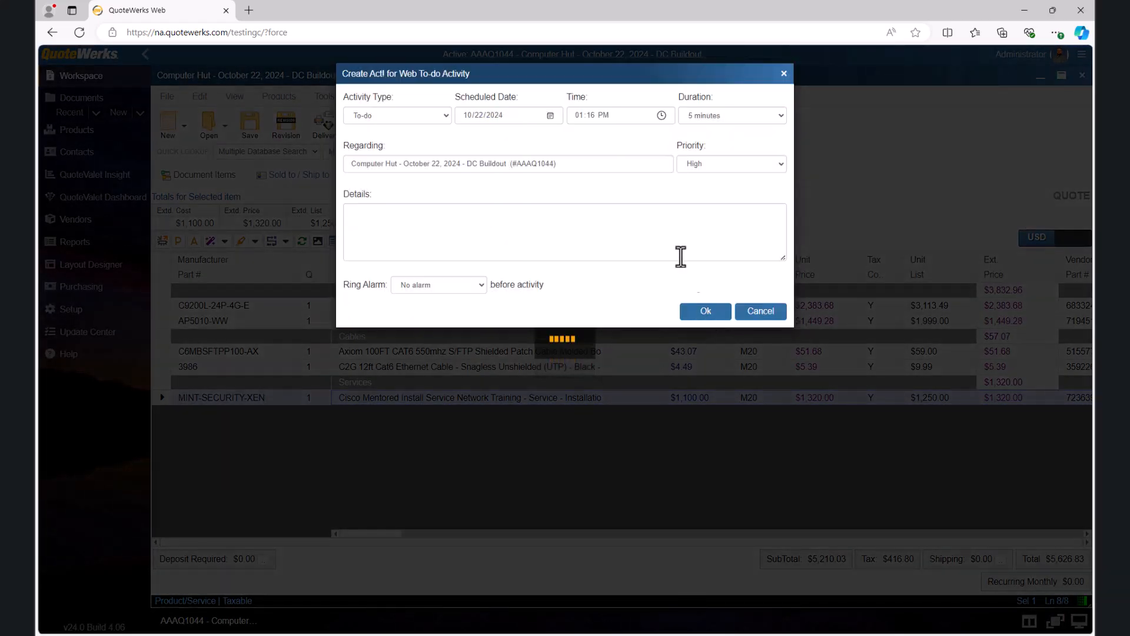
Step: Schedule the to-do activity for 10/23/2024 with the details "Submit for vendor pricing." and create it
left_click(550, 117)
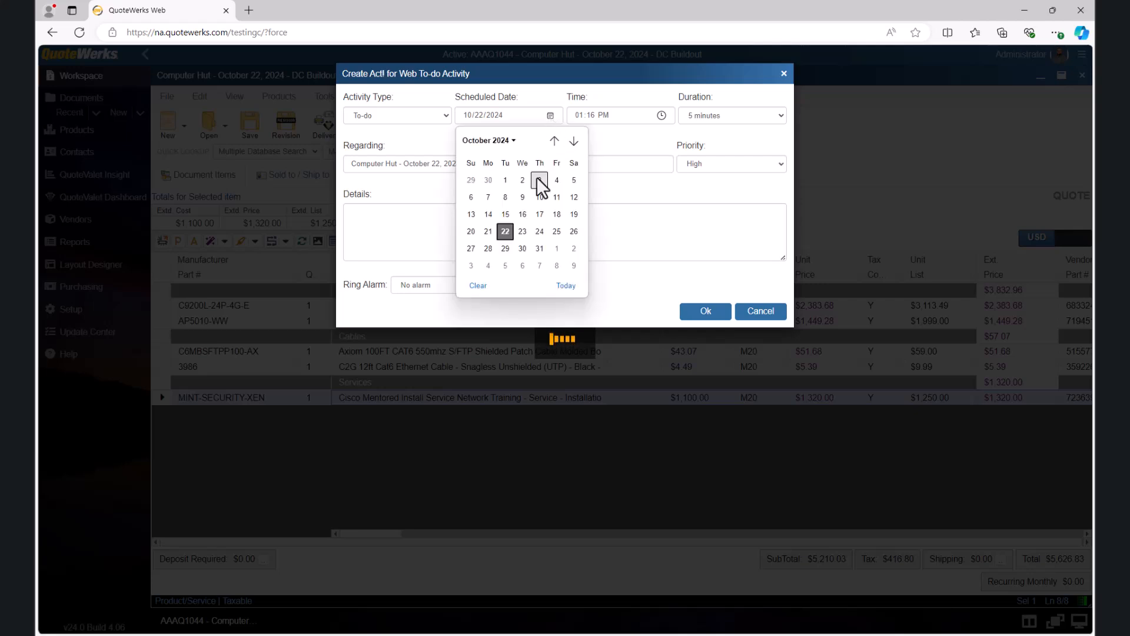
left_click(522, 231)
type("Submit for vendor pr")
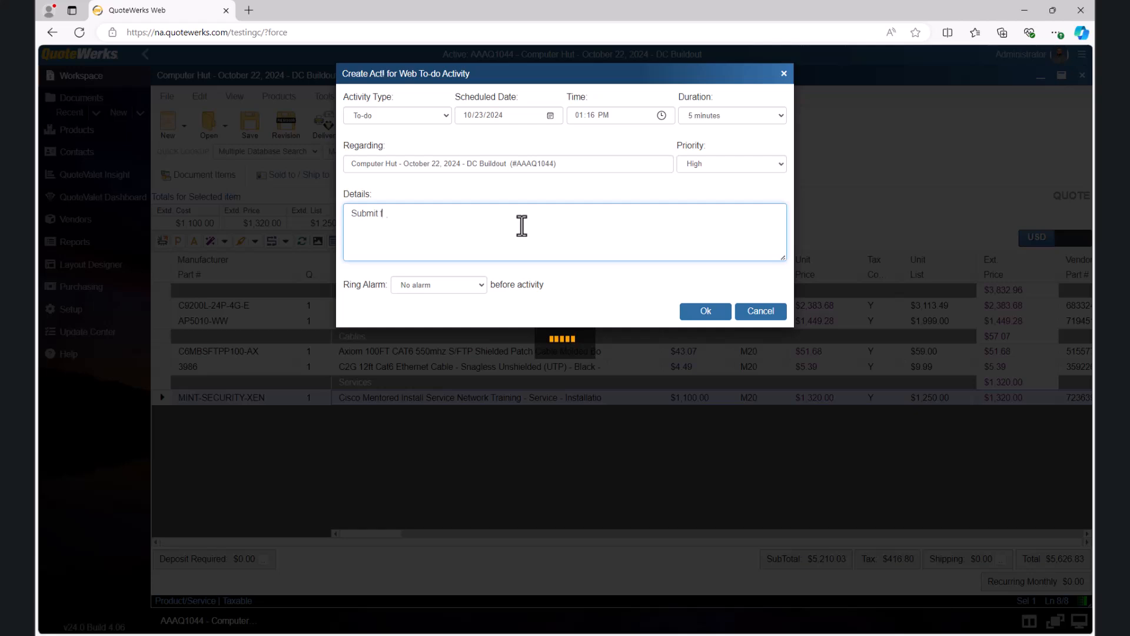
type("icing.")
left_click(702, 313)
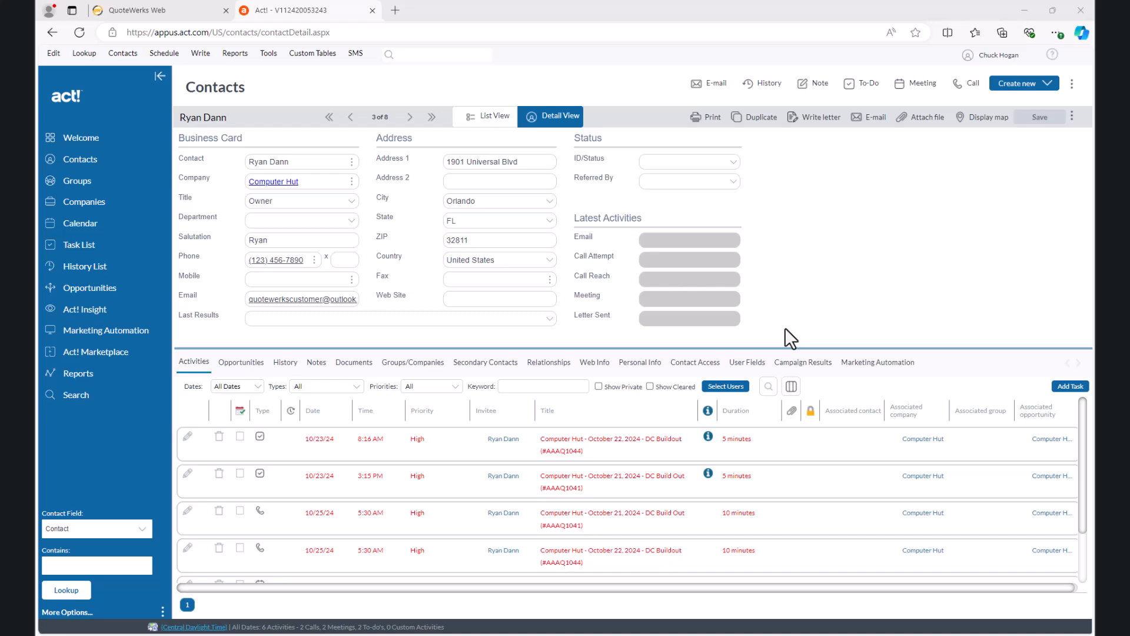
Step: In Act!, open the contact's October 22, 2024 DC Buildout opportunity and review its products and services
left_click(243, 366)
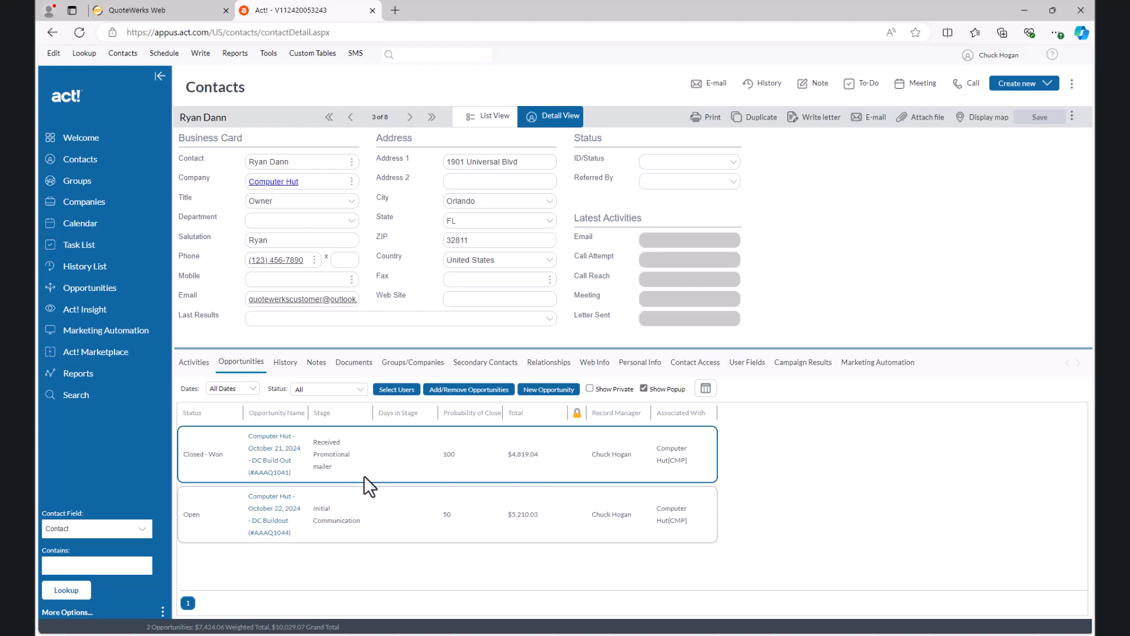
left_click(272, 526)
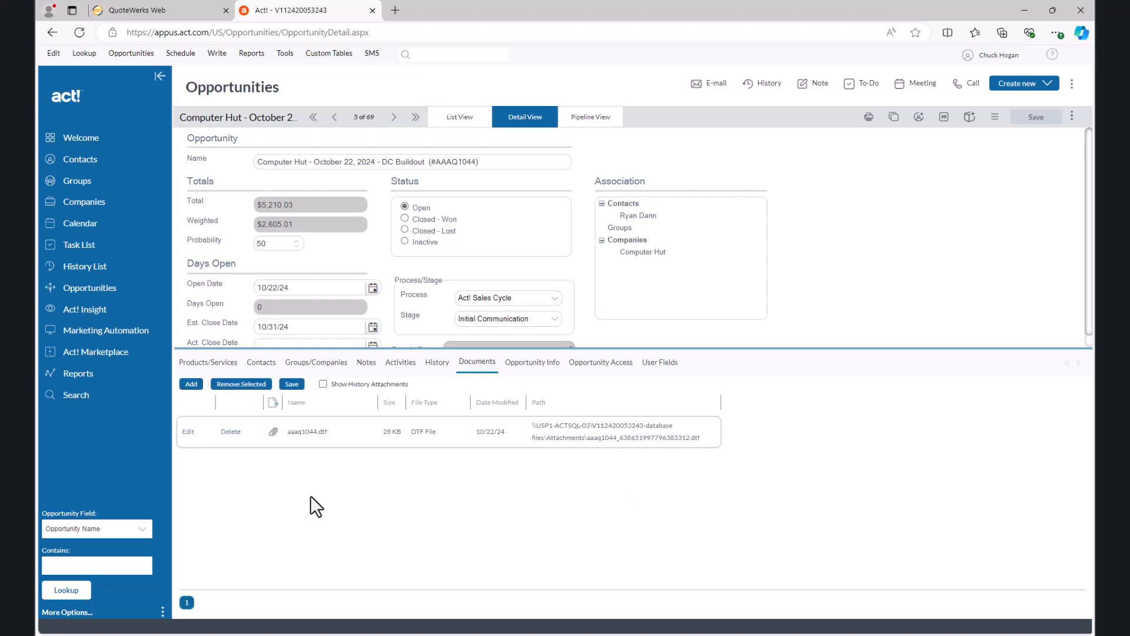
left_click(226, 363)
scroll(367, 446, "down", 8)
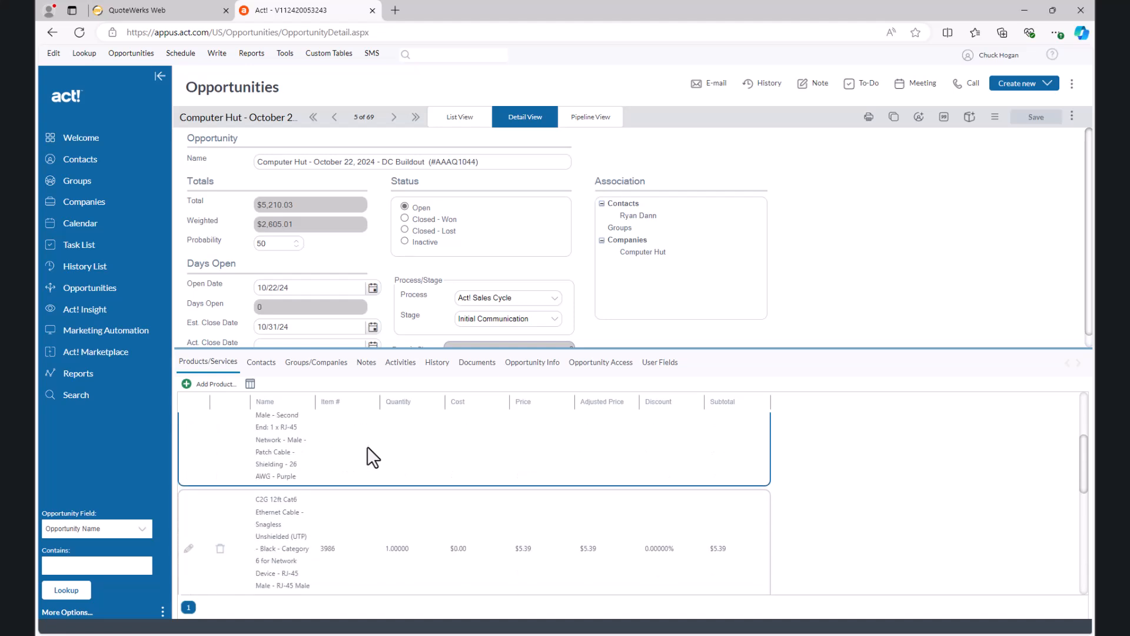
scroll(367, 446, "down", 5)
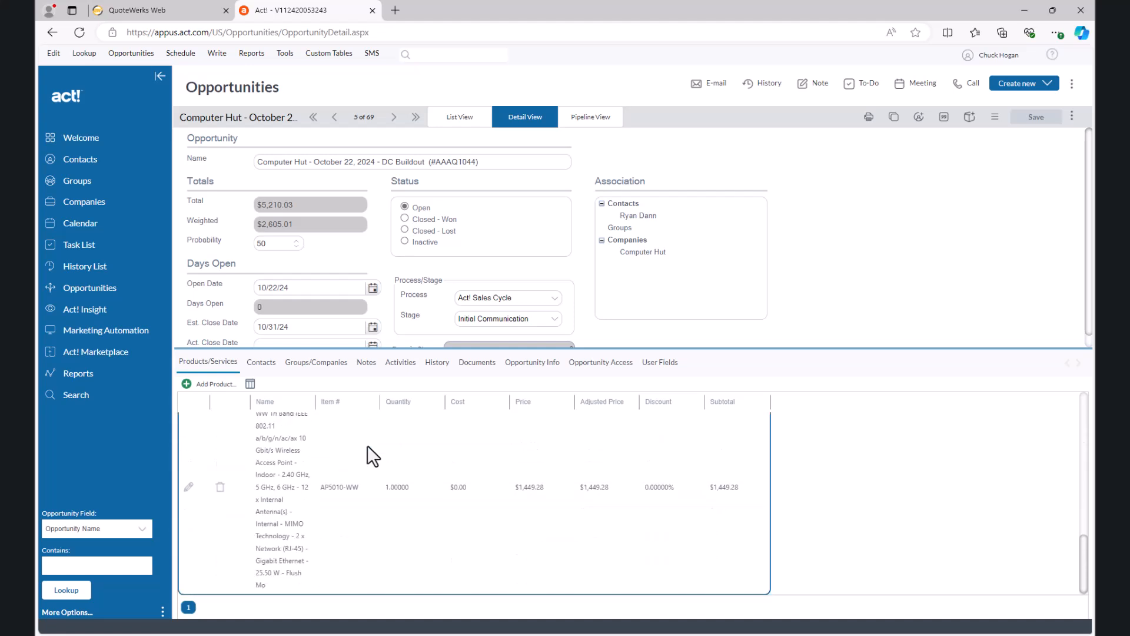
Step: Review the opportunity's activities, history and attached documents
left_click(400, 377)
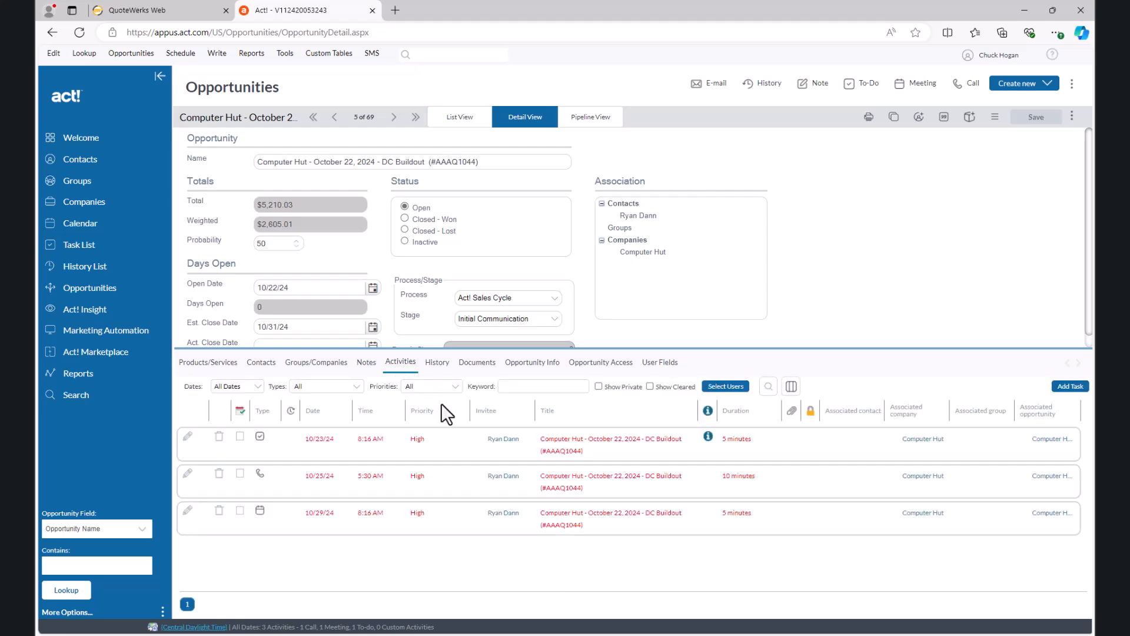
left_click(437, 363)
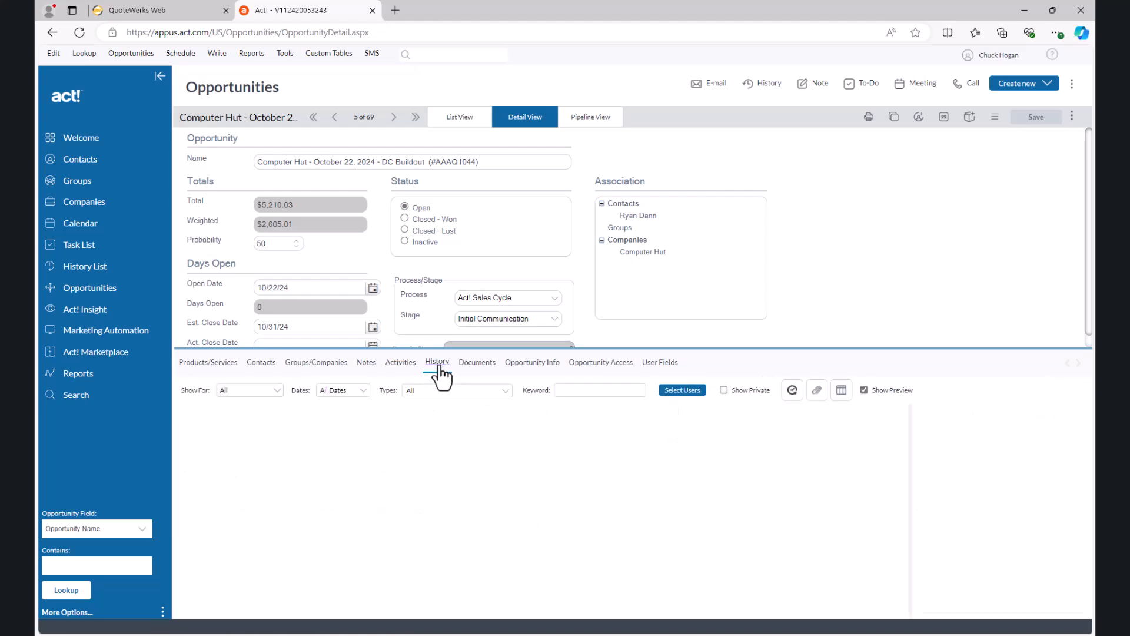
left_click(477, 362)
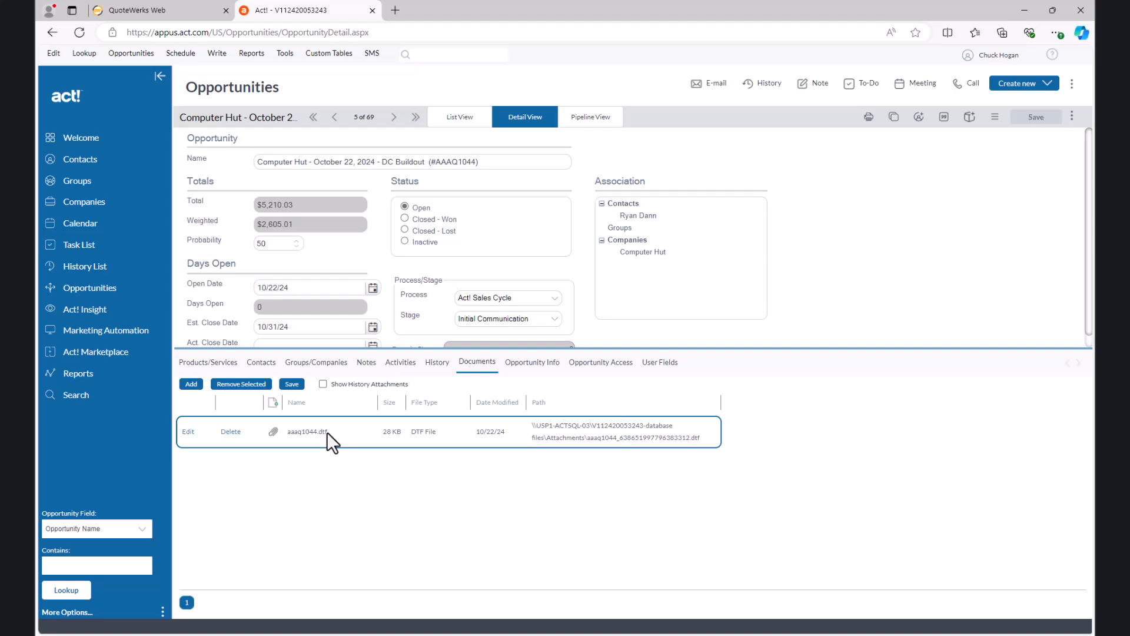
Step: Switch back to QuoteWerks and set up the quote's delivery with the Quote (Minimal) layout and the Support Agreement - Galaxy.doc literature
left_click(194, 12)
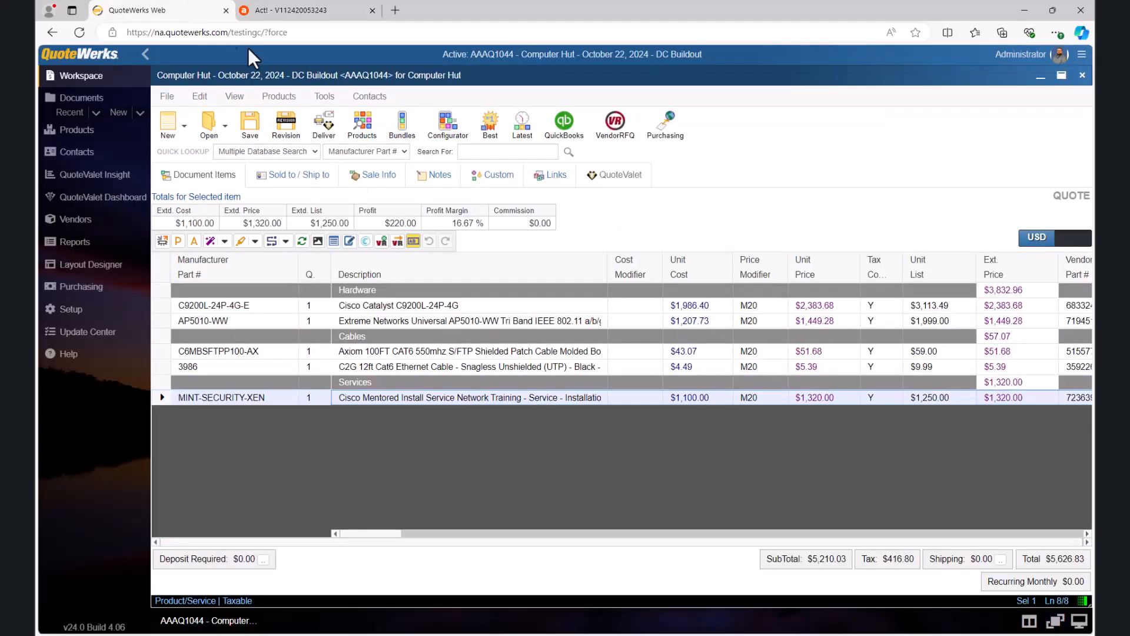
left_click(323, 127)
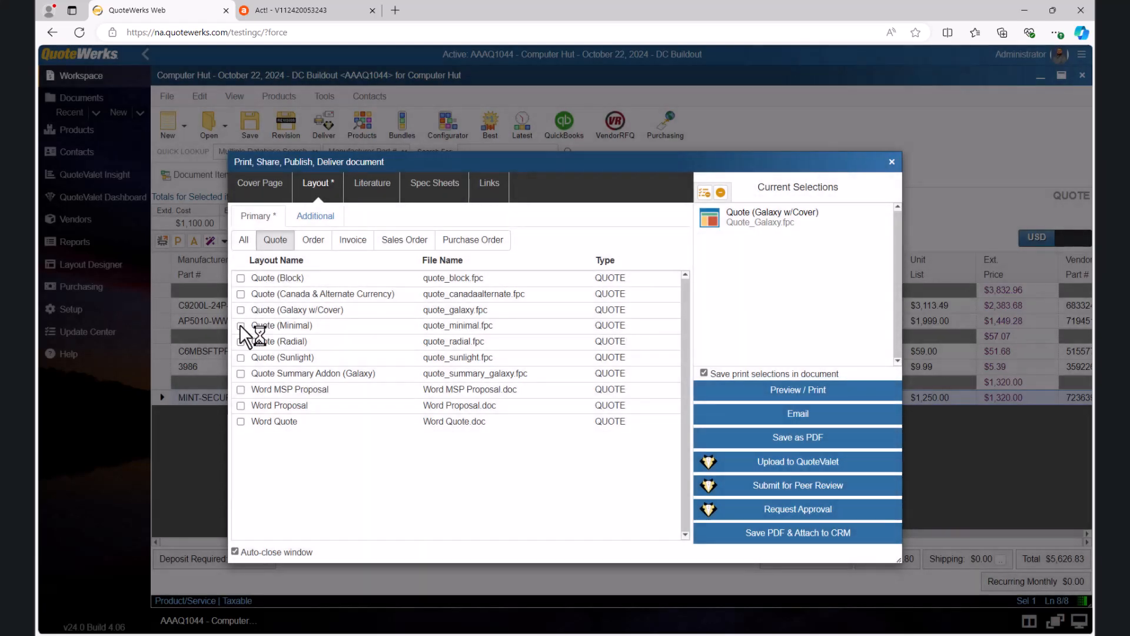
left_click(241, 326)
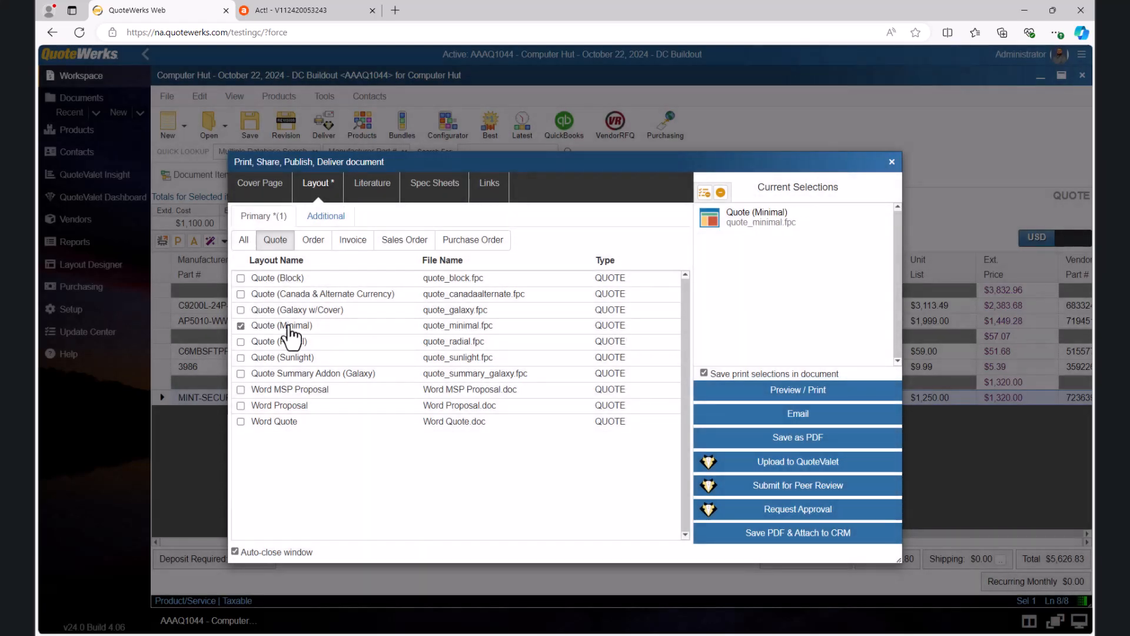
left_click(270, 192)
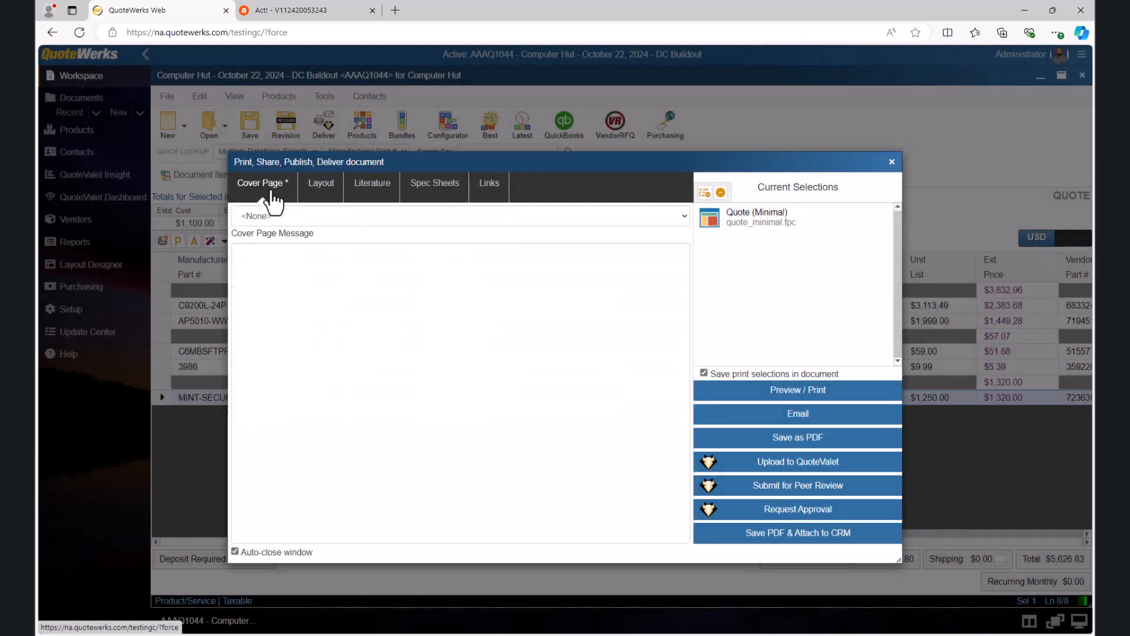
left_click(356, 192)
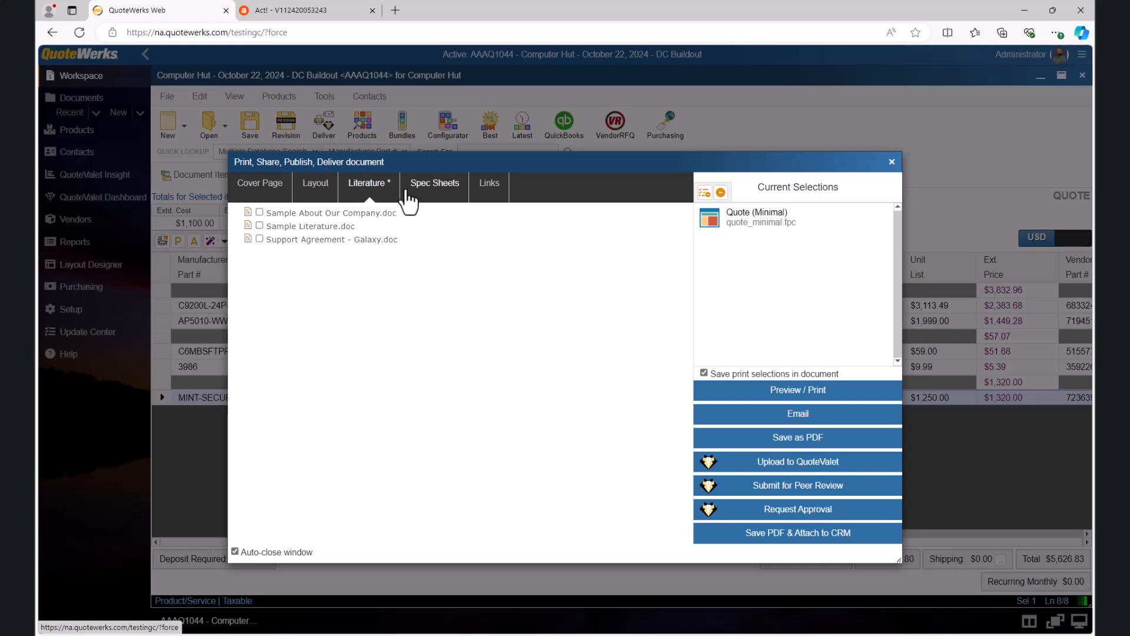
left_click(259, 238)
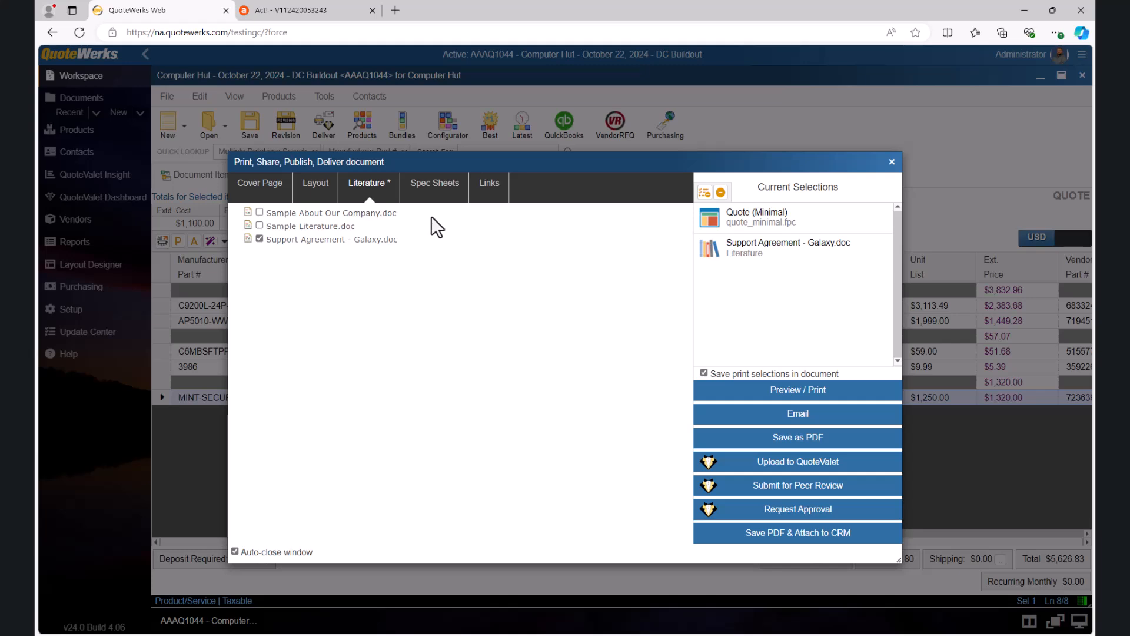
Step: Move the support agreement ahead of the Quote (Minimal) layout in the current selections, and restore the original order
left_click(319, 197)
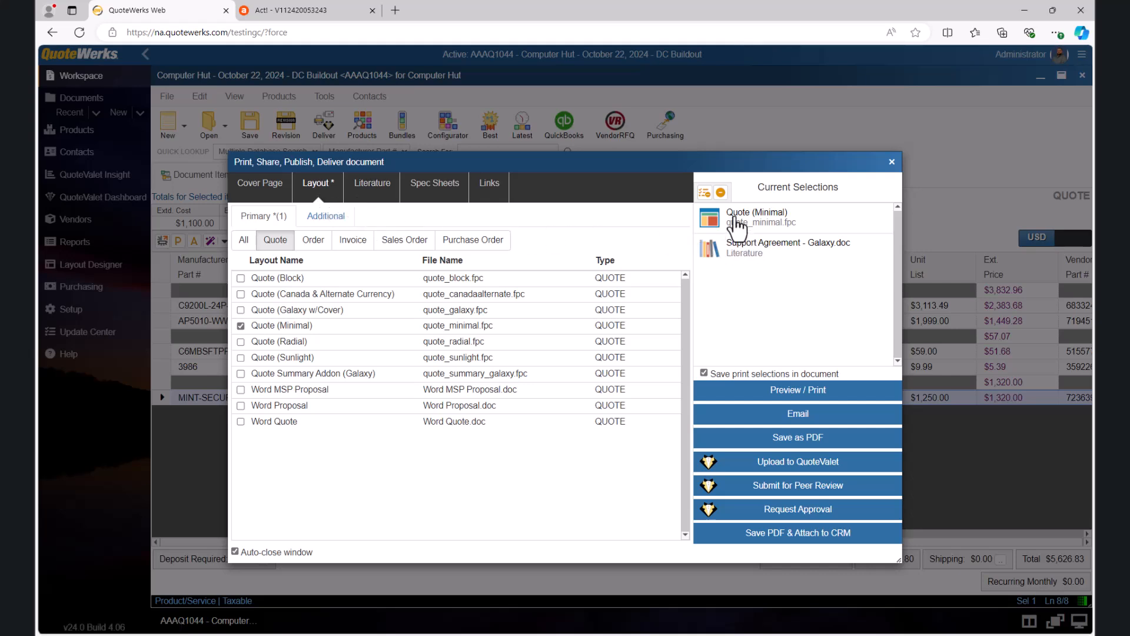
left_click_drag(747, 241, 756, 225)
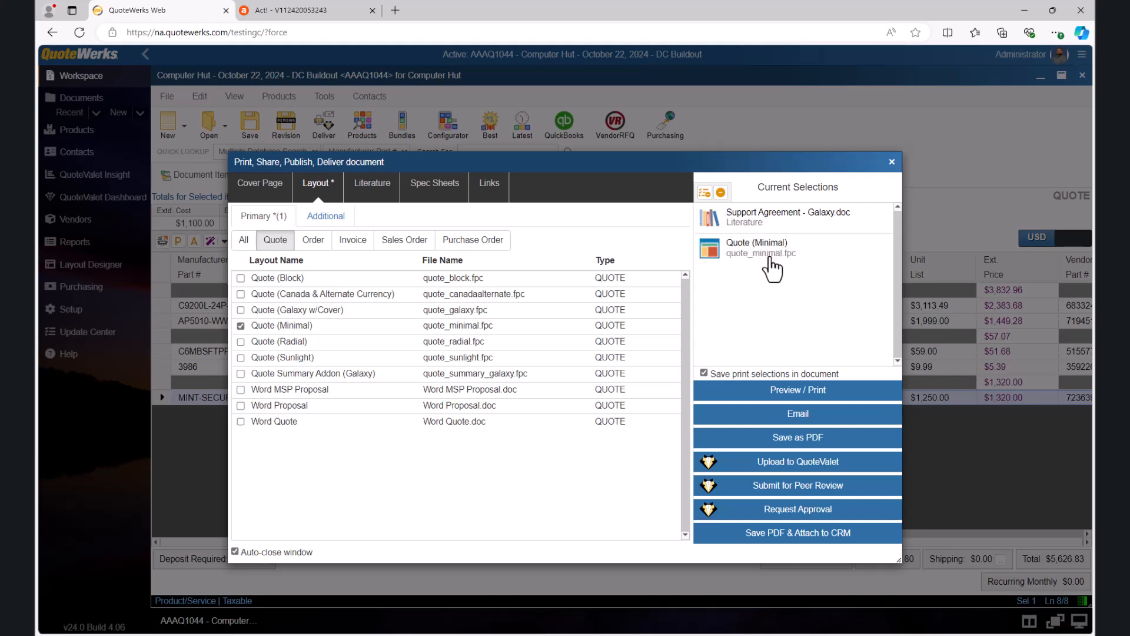
left_click_drag(769, 257, 769, 226)
Step: Preview the quote as a PDF, overriding the approval requirement, review its contents and close the preview
left_click(783, 390)
left_click(632, 409)
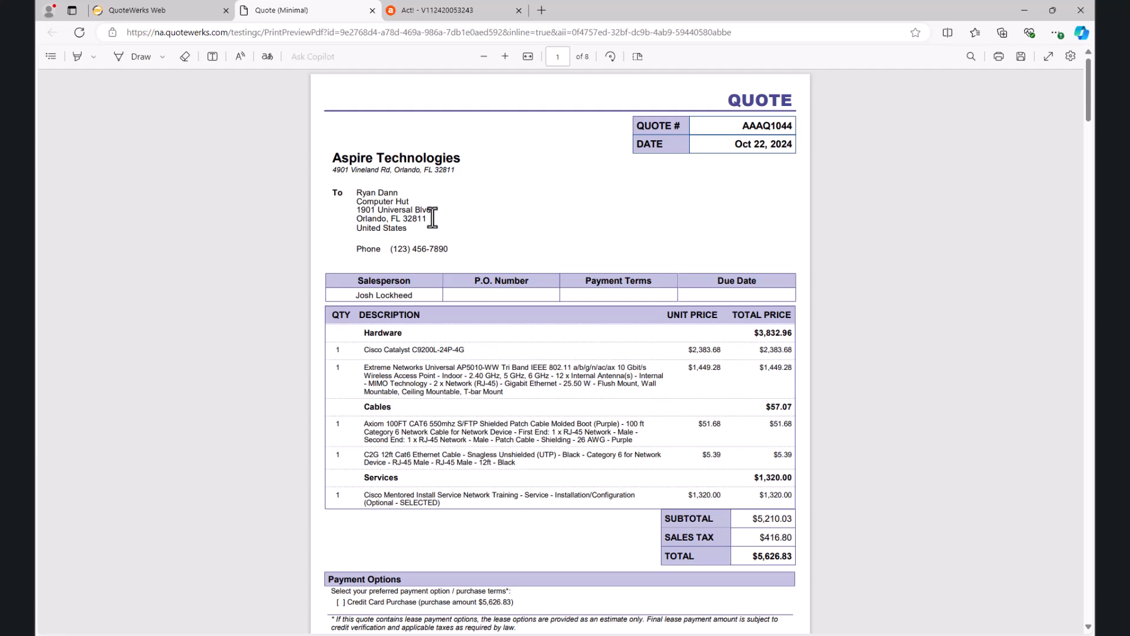
scroll(438, 218, "down", 3)
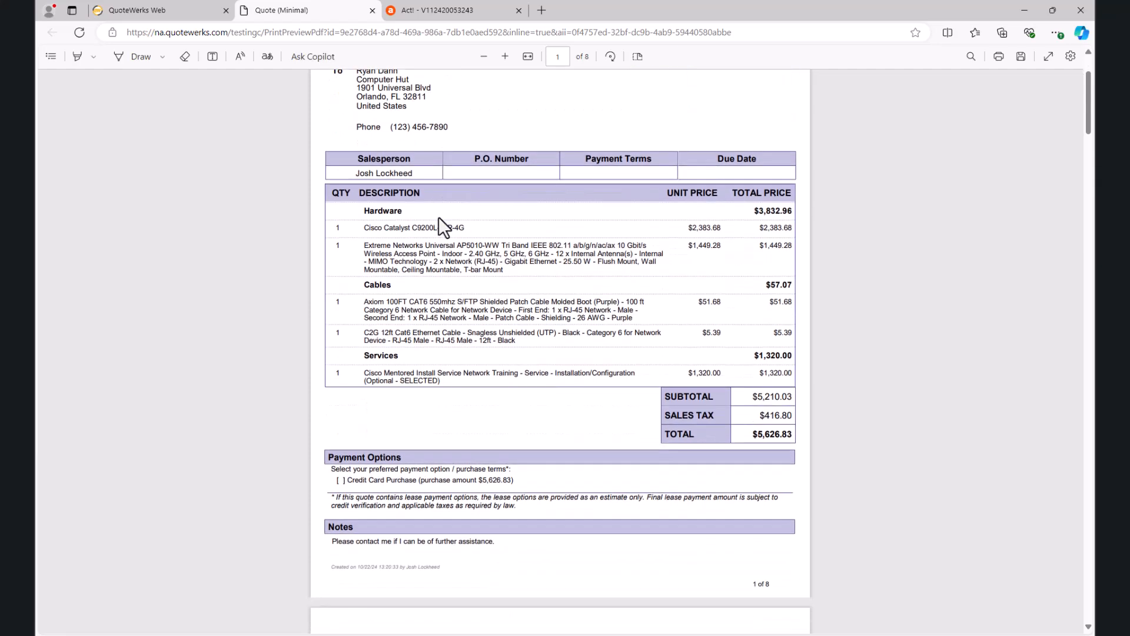
scroll(439, 217, "down", 1)
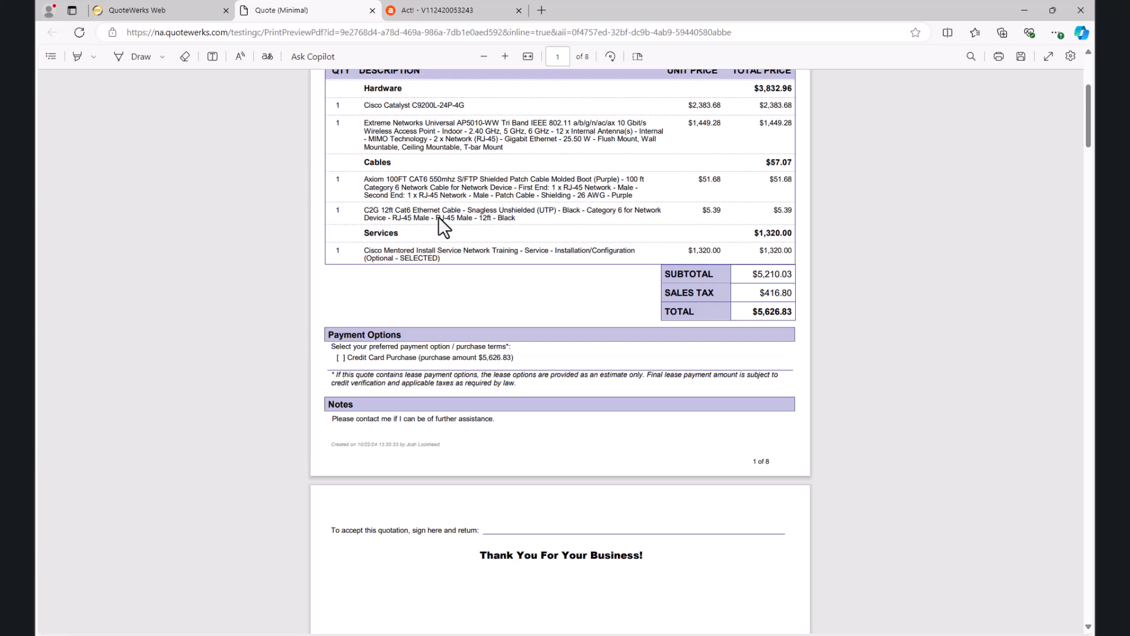
scroll(439, 217, "up", 1)
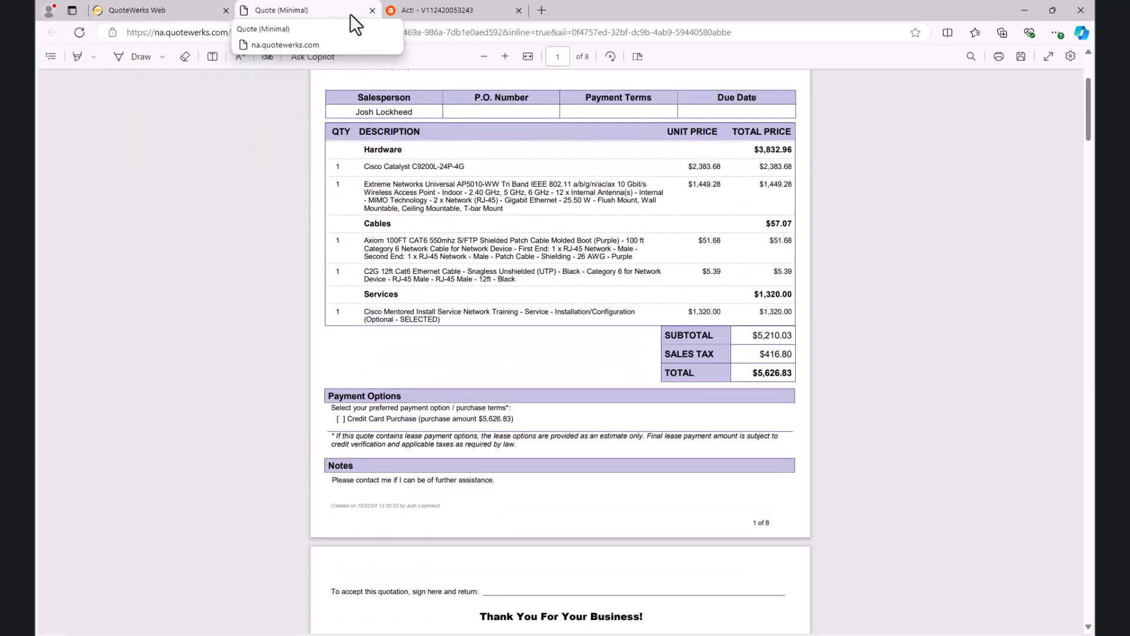
left_click(373, 10)
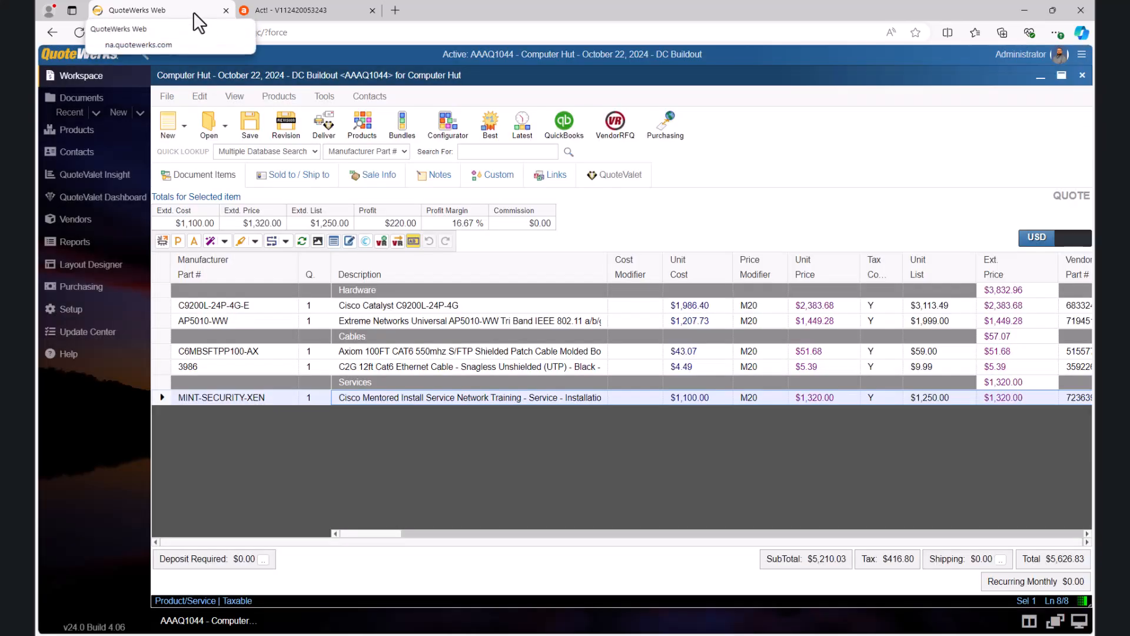
Step: Upload the quote to QuoteValet with the CustomerFacing template, overriding the approval requirement
left_click(325, 123)
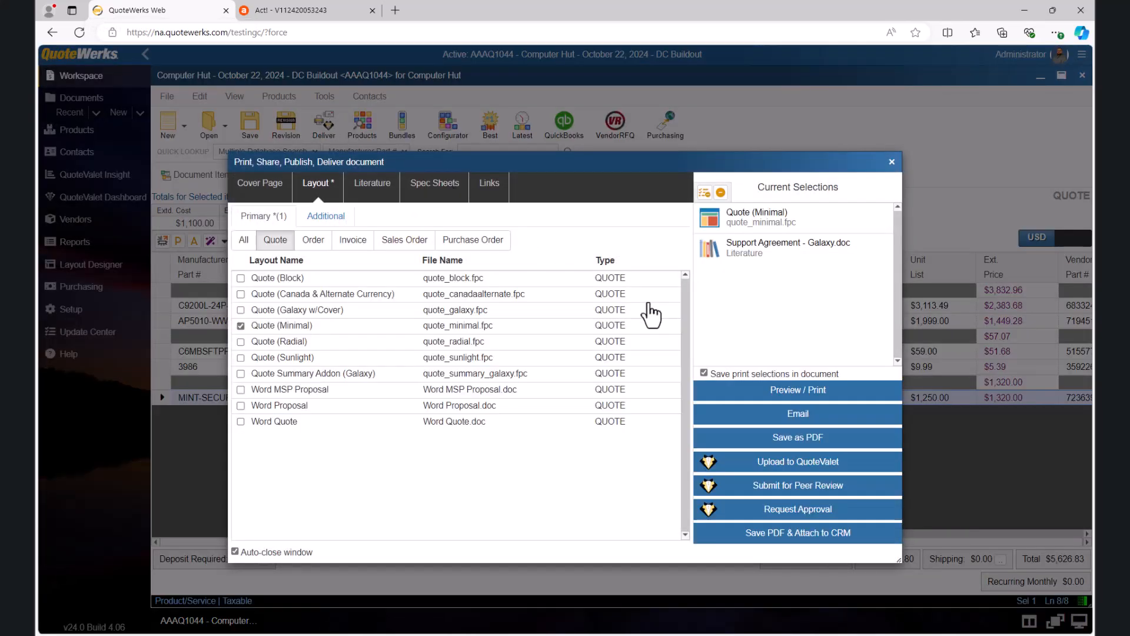
left_click(789, 461)
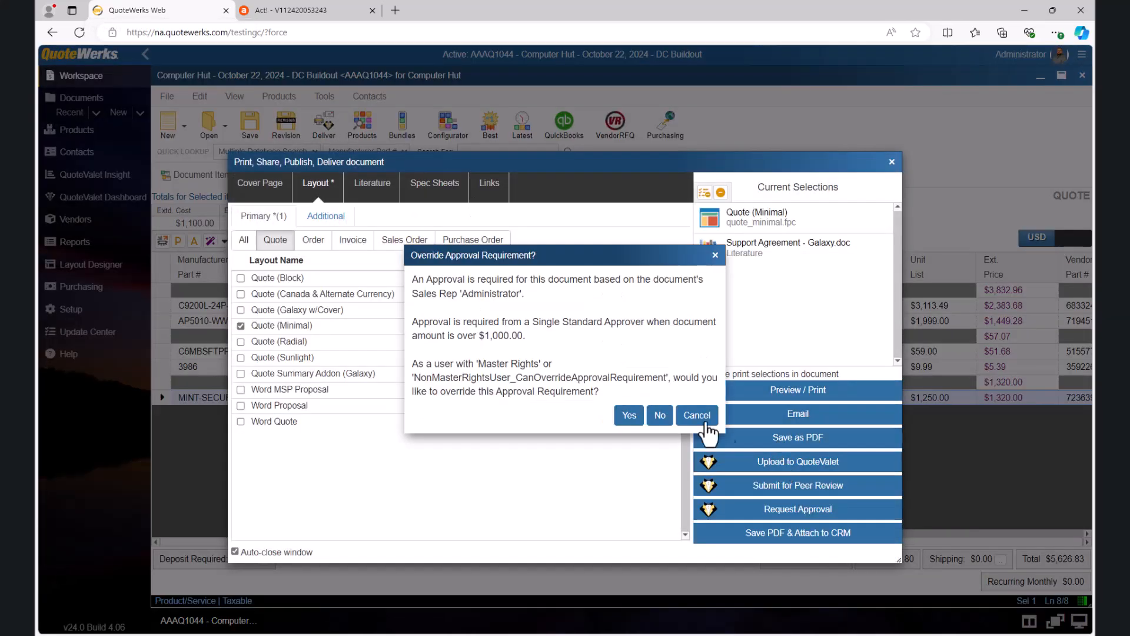
left_click(629, 416)
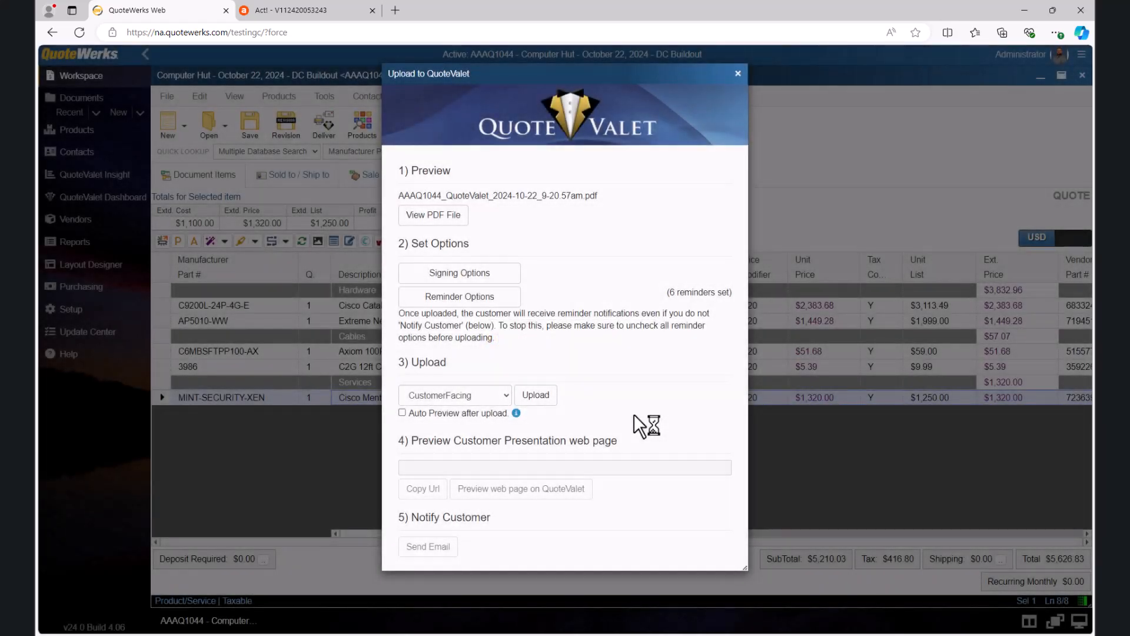
left_click(535, 396)
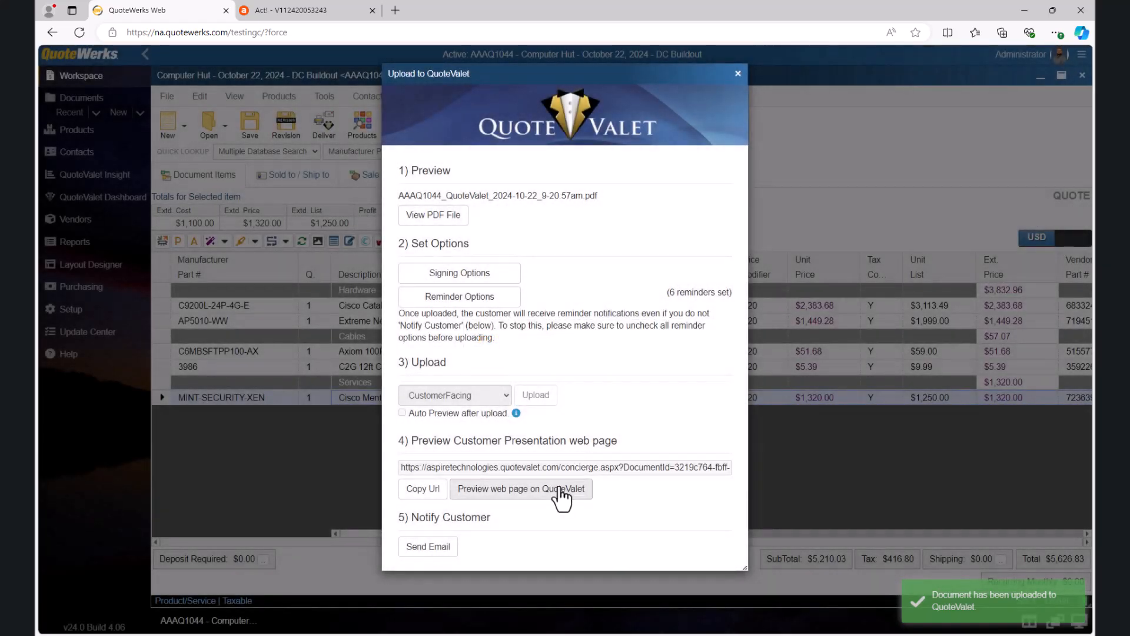
Step: Preview the customer presentation web page on QuoteValet and review the quote's line items and totals
left_click(557, 488)
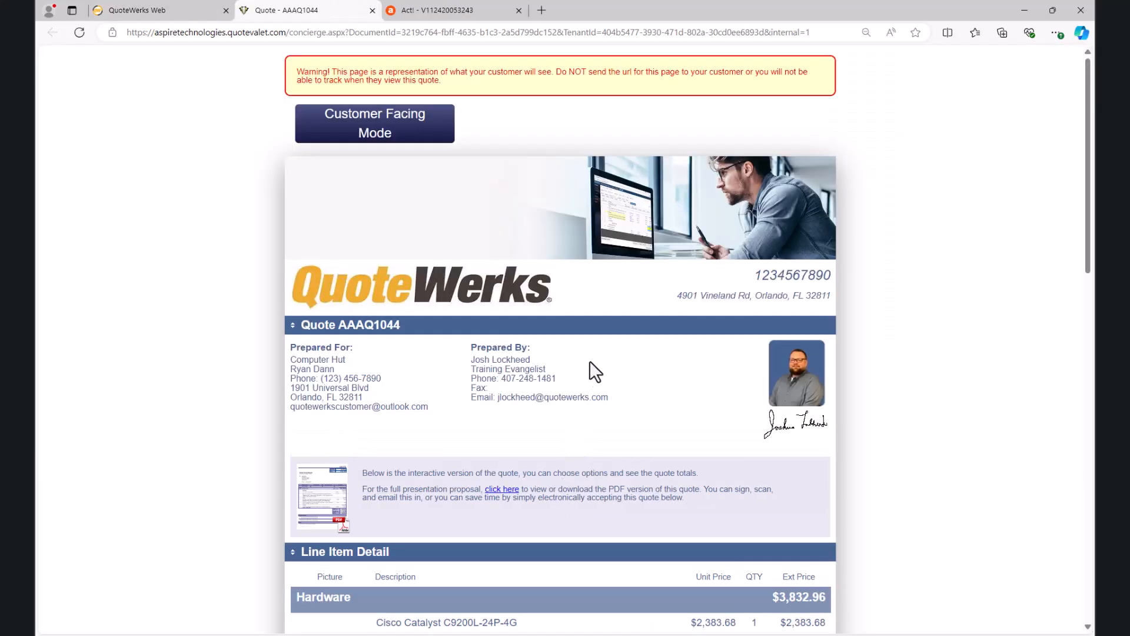
scroll(592, 377, "down", 4)
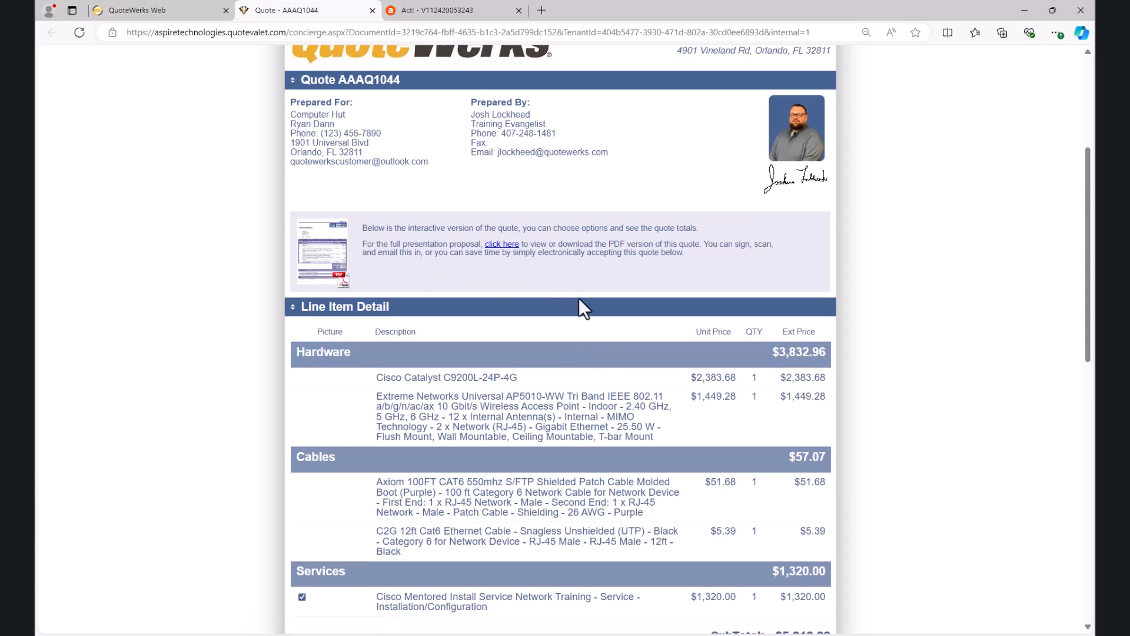
scroll(579, 299, "down", 1)
scroll(584, 301, "down", 3)
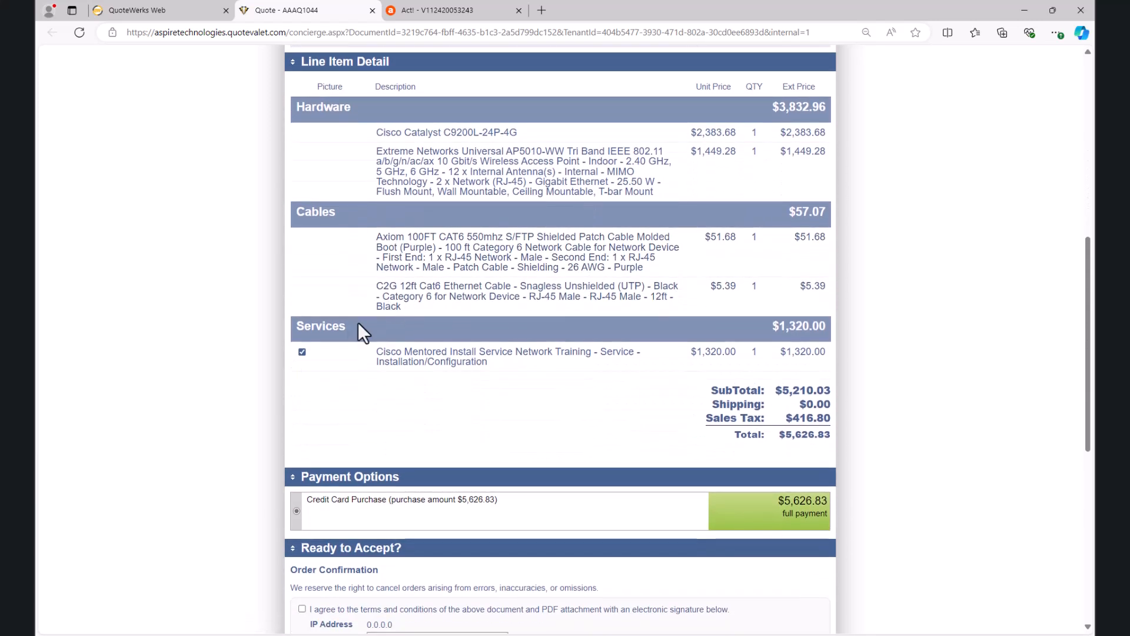
Step: Deselect the optional Cisco Mentored Install service on the customer page and review the totals, payment options and acceptance form
left_click(303, 352)
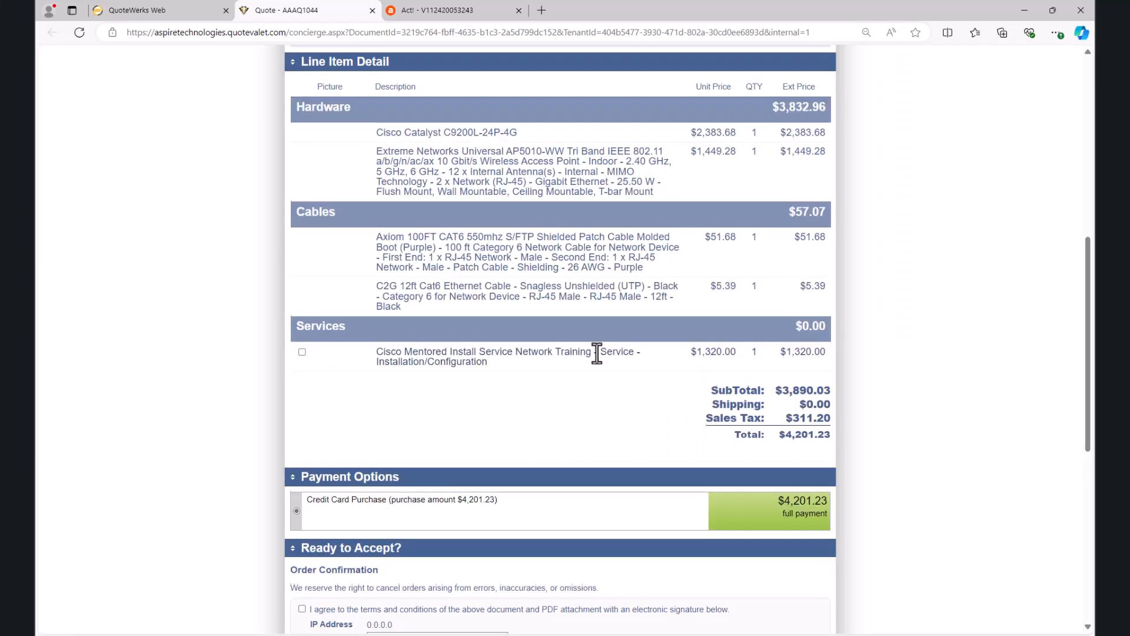
scroll(596, 353, "down", 2)
scroll(597, 353, "down", 4)
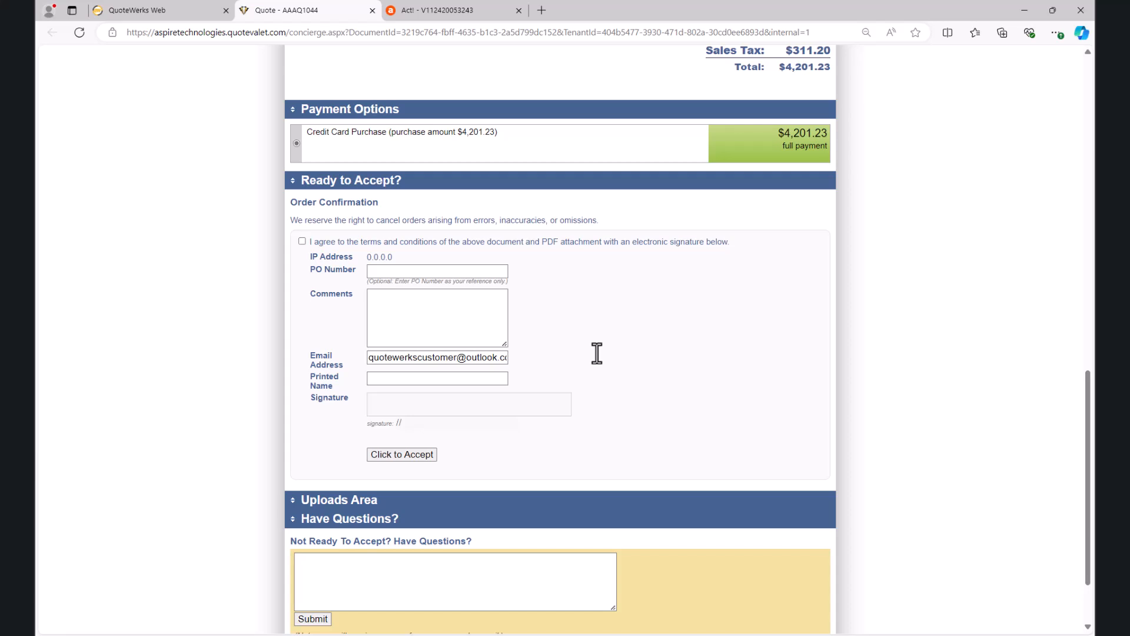
Step: Return to QuoteWerks and send the customer the QuoteValet notification email without a template, logged under the opportunity
left_click(193, 17)
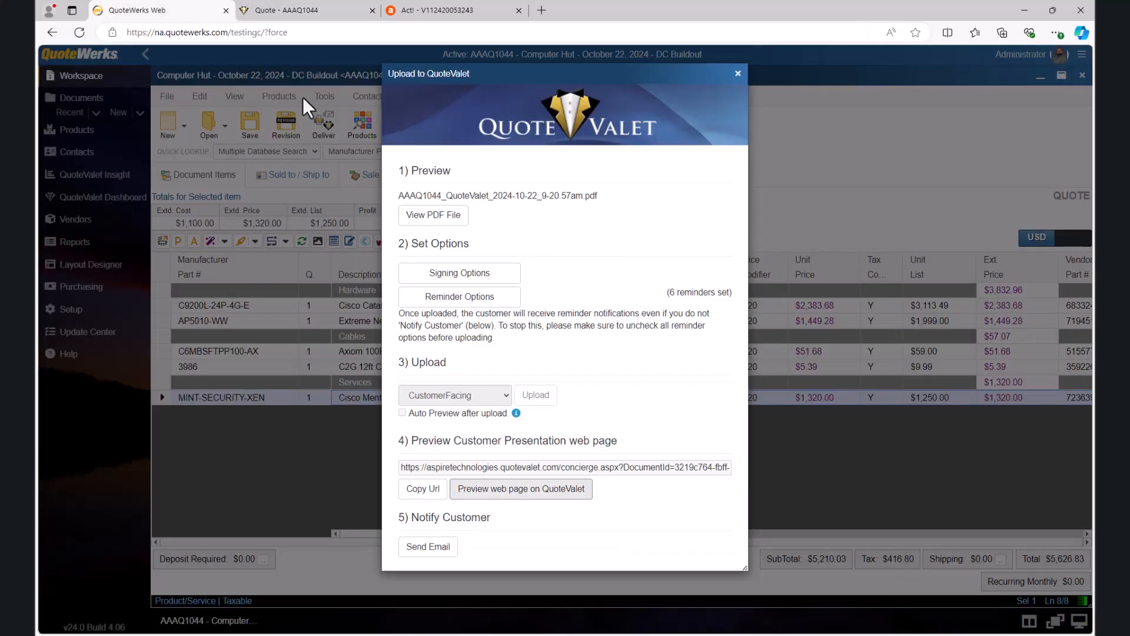
left_click(436, 545)
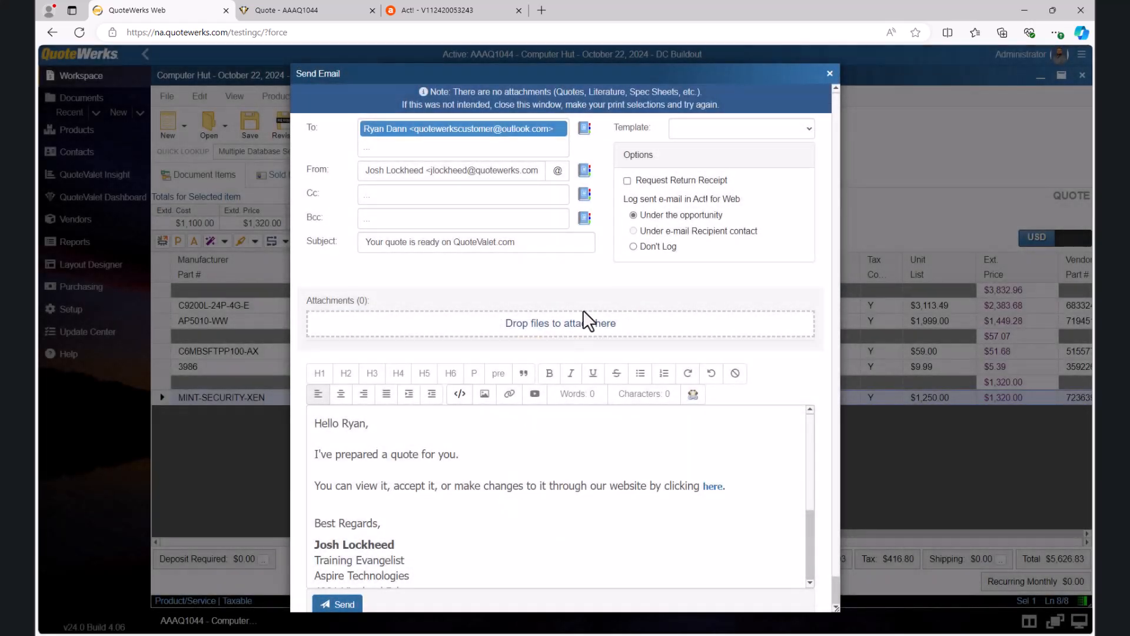
left_click(808, 130)
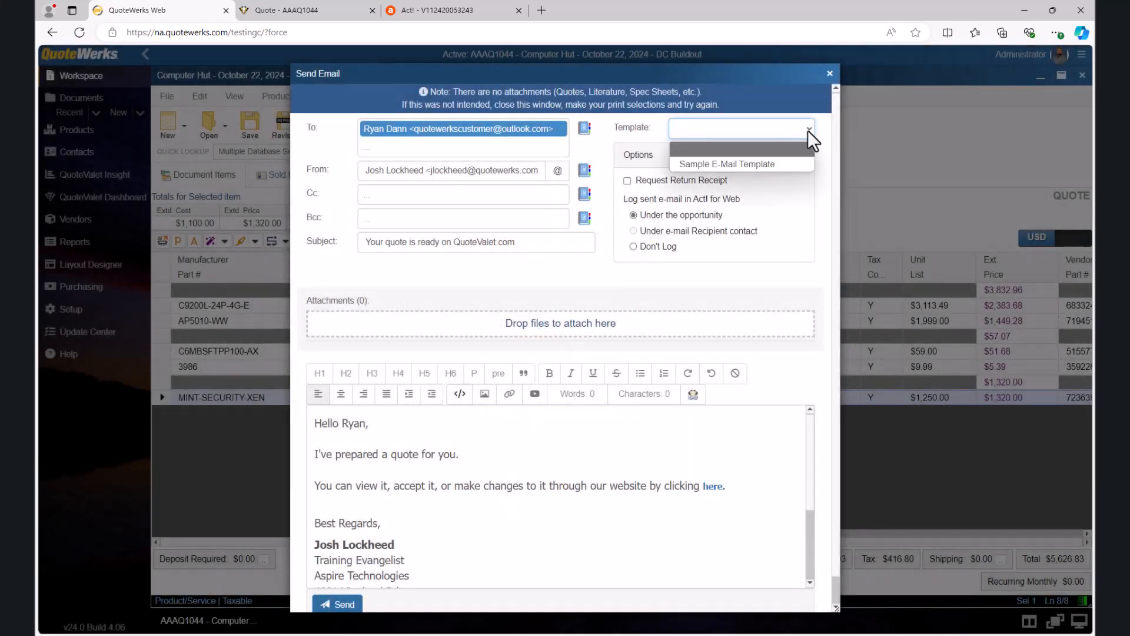
left_click(807, 130)
left_click(511, 150)
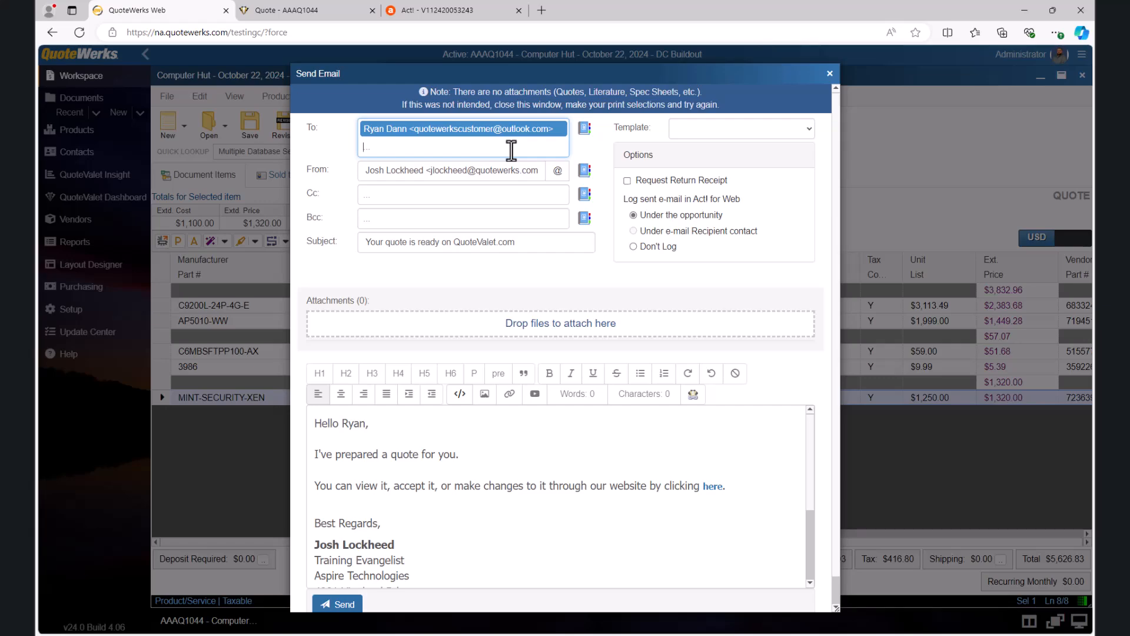
left_click(350, 604)
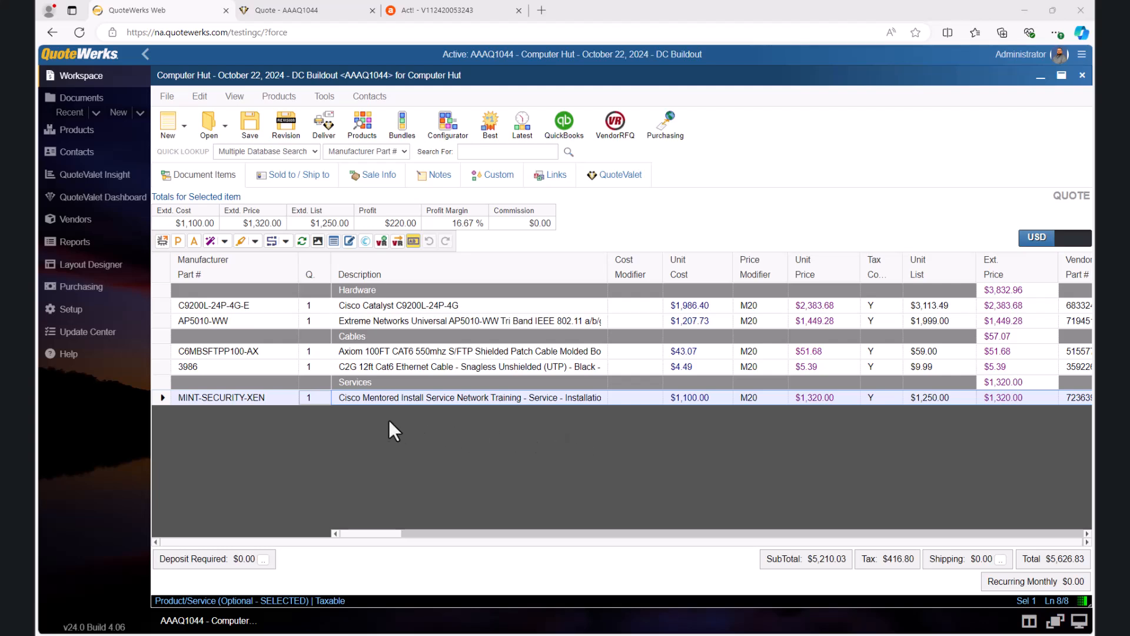
Step: Set the quantity of MINT-SECURITY-XEN to 2 and of the C2G Ethernet cable 3986 to 4
left_click(306, 397)
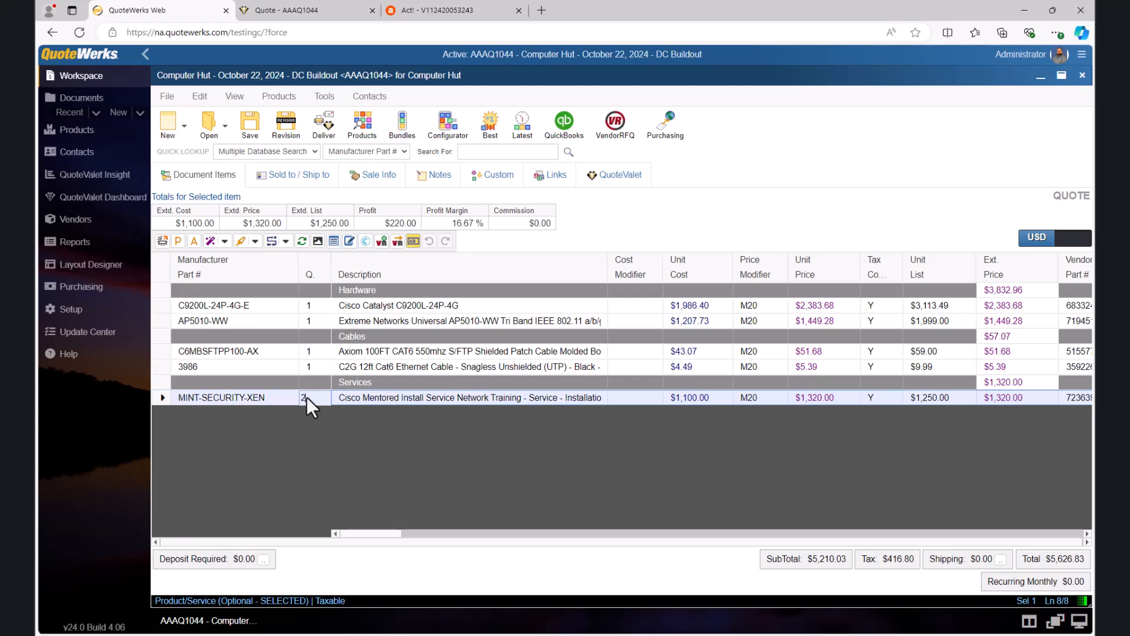
left_click(306, 366)
type("4")
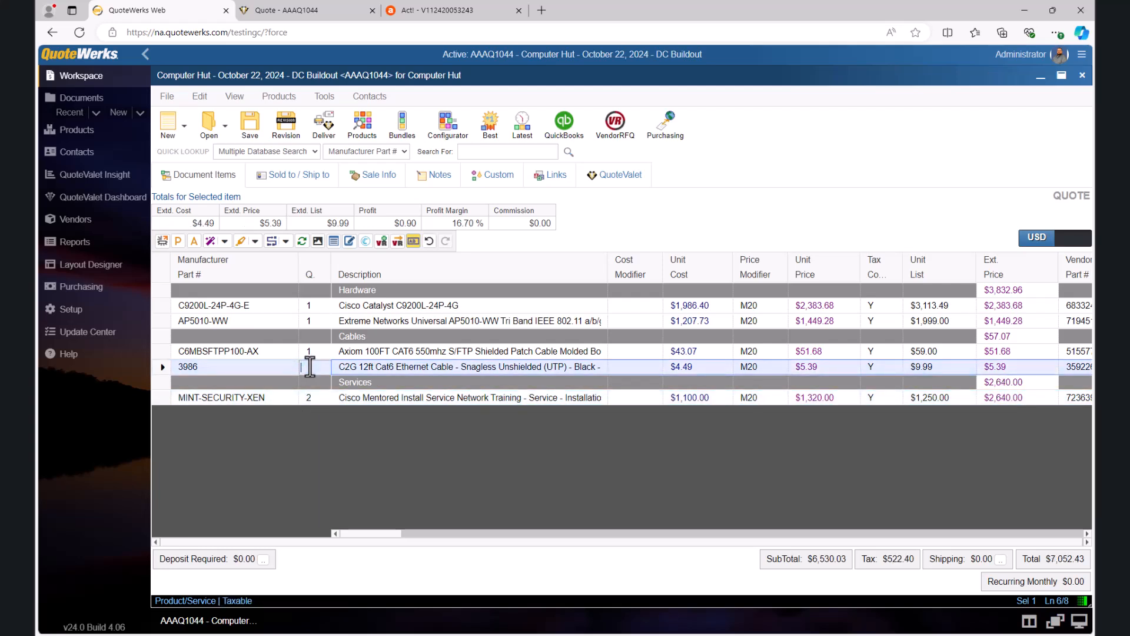
key("Return")
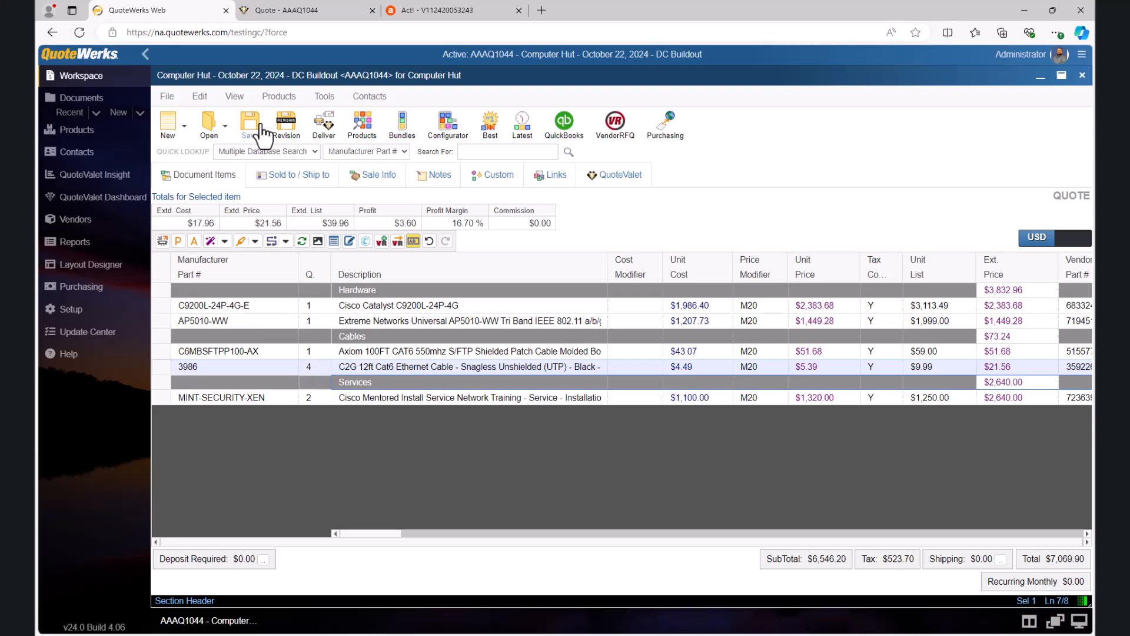
Step: Save the quote as its next revision with the previous revision deleted, and acknowledge the applied QuoteValet customer selections
left_click(287, 131)
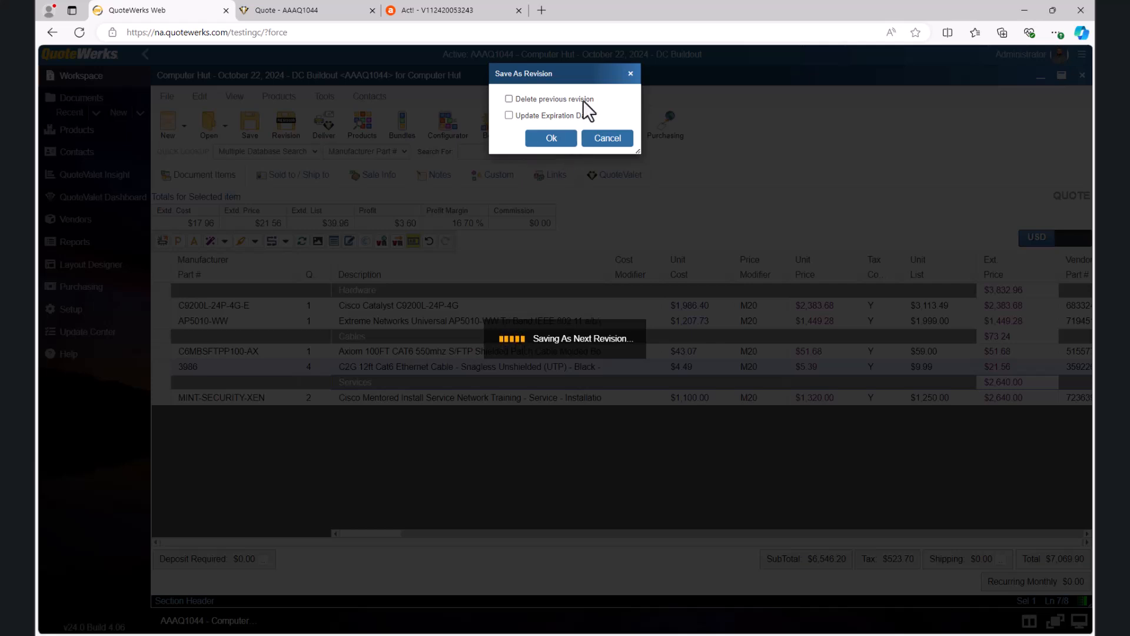
left_click(510, 97)
left_click(564, 139)
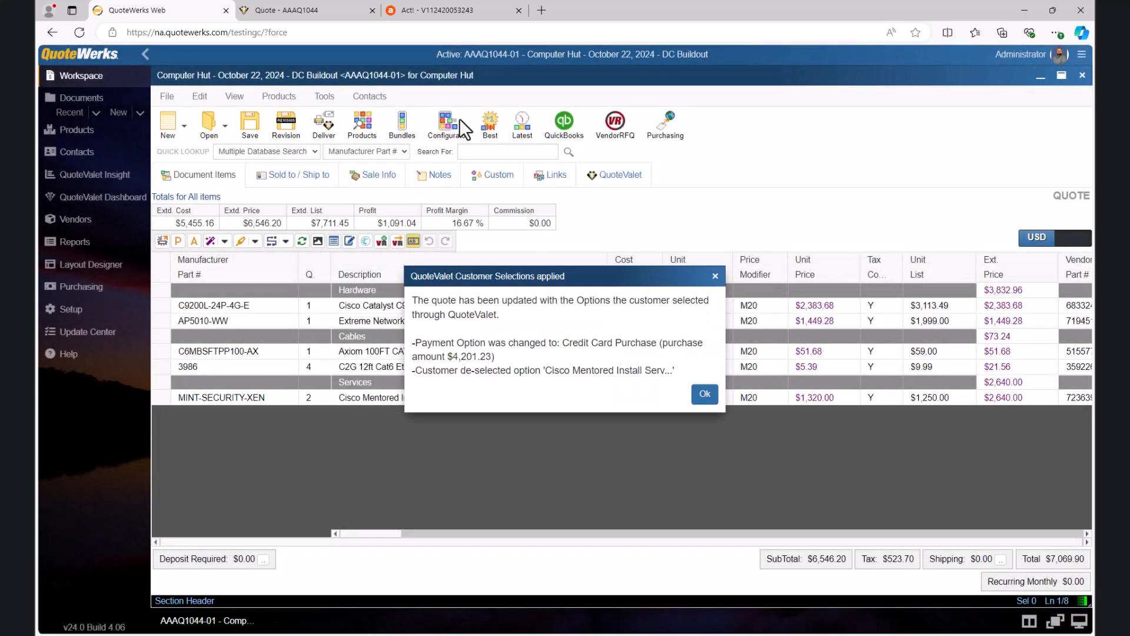
left_click(704, 394)
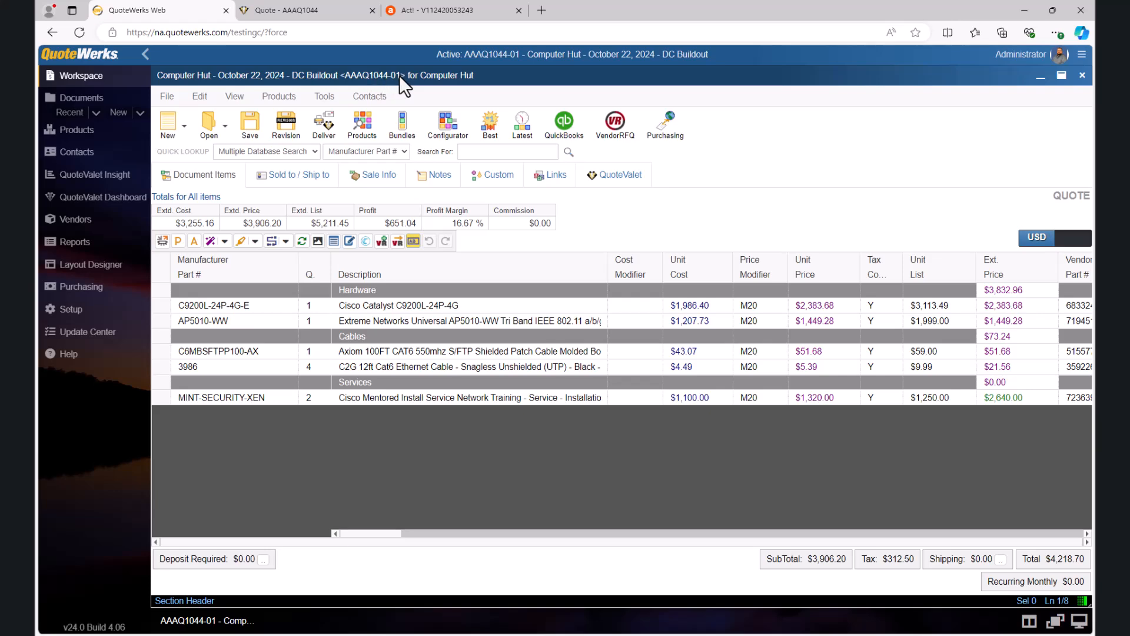
Step: Save the revised quote, updating its linked Act! sales opportunity, follow-up call and meeting
left_click(250, 125)
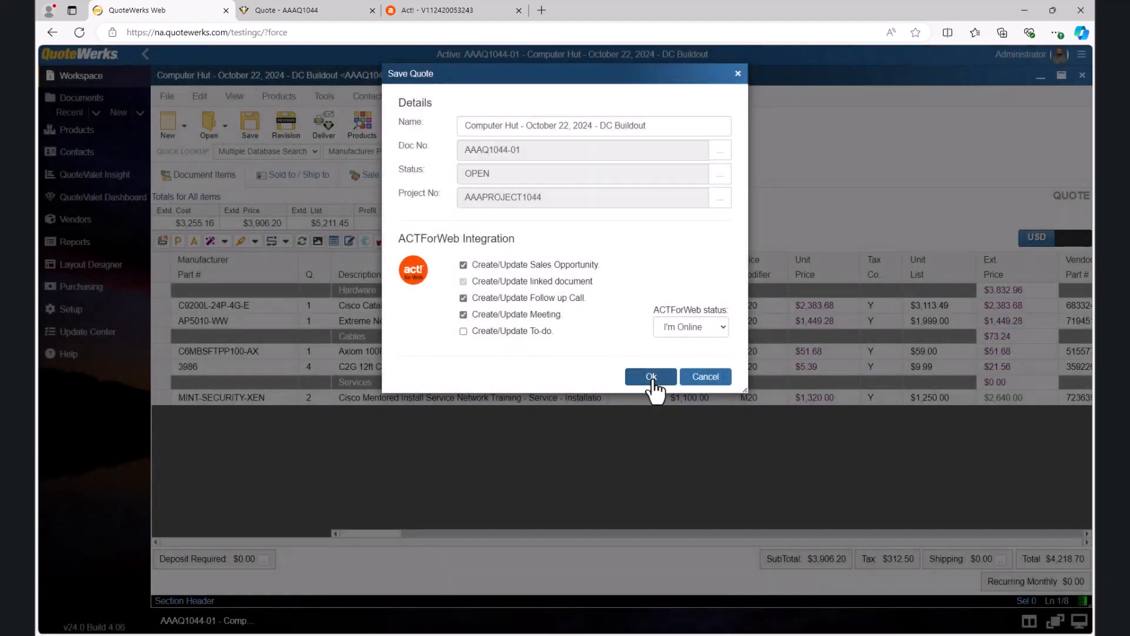
left_click(651, 377)
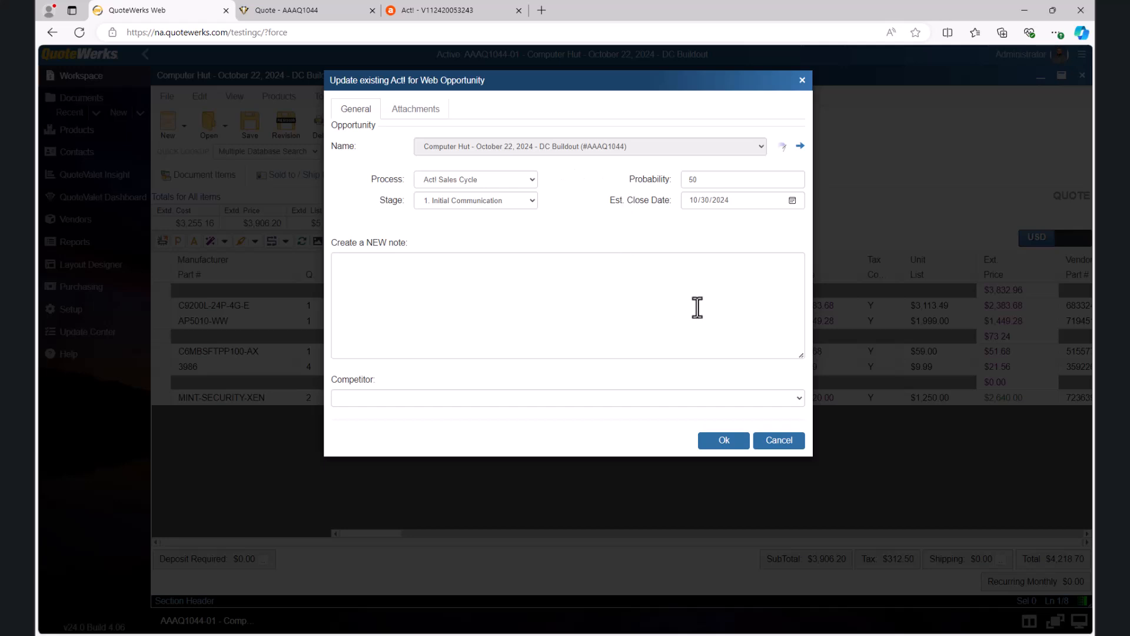
left_click(736, 438)
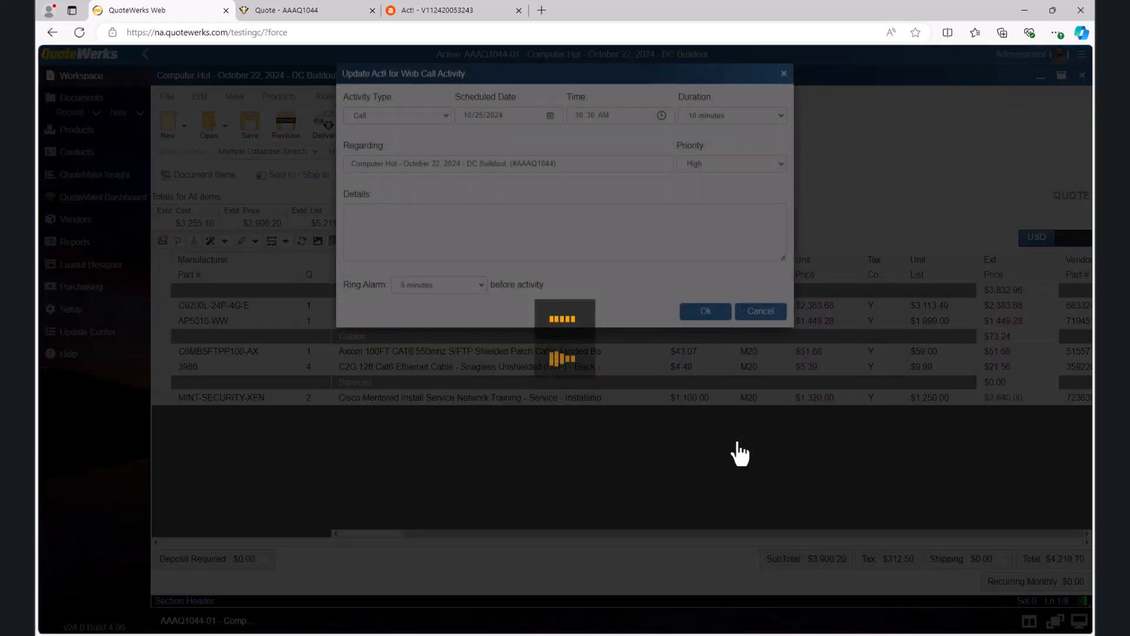
left_click(705, 312)
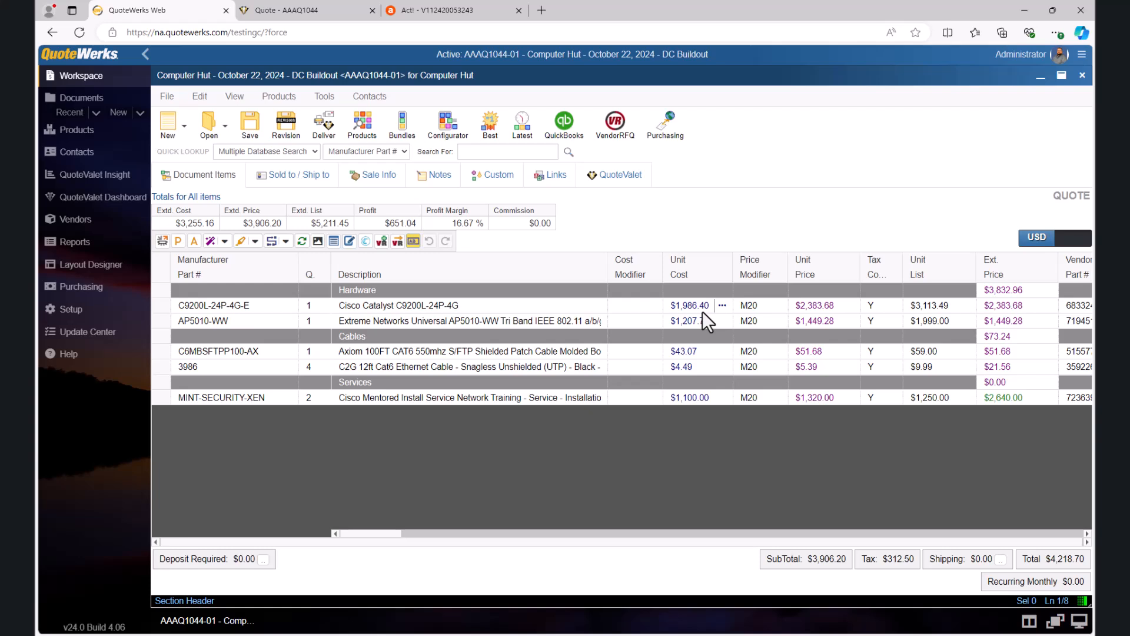
Step: Convert the revised quote to an order with status OPEN, removing non-selected optional items and closing the quote
left_click(167, 96)
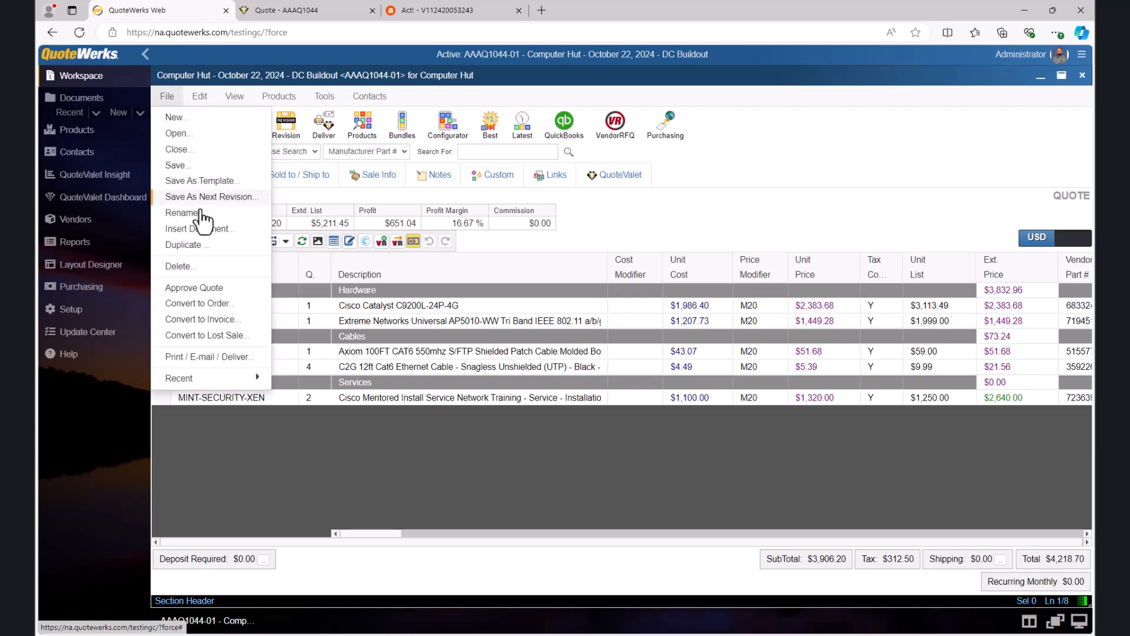
left_click(218, 303)
left_click(626, 414)
left_click(622, 412)
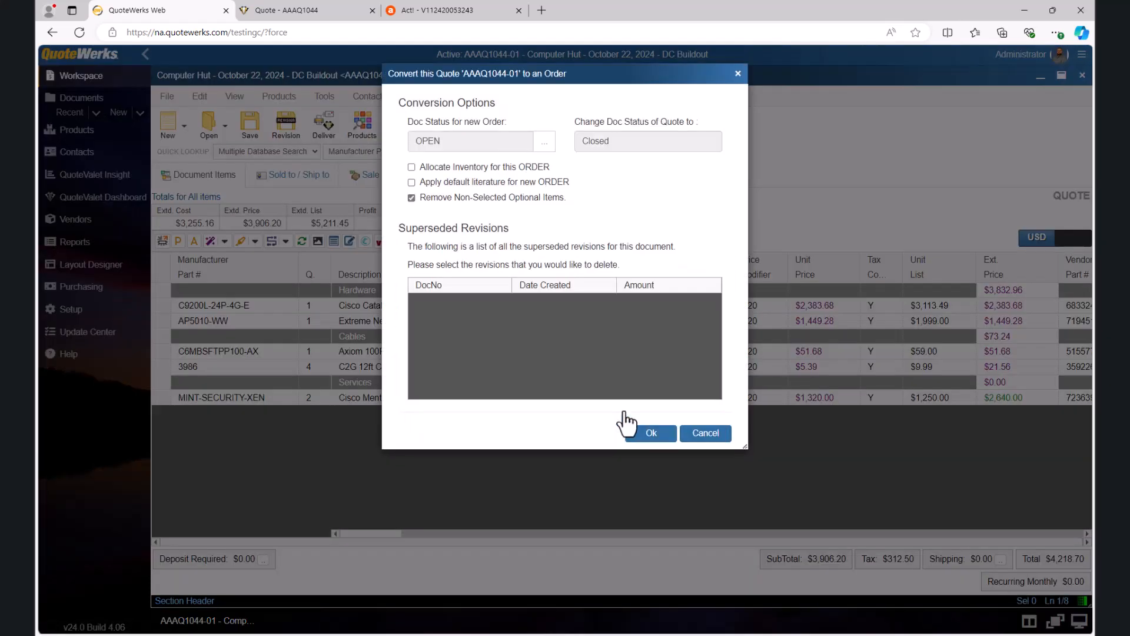
left_click(655, 434)
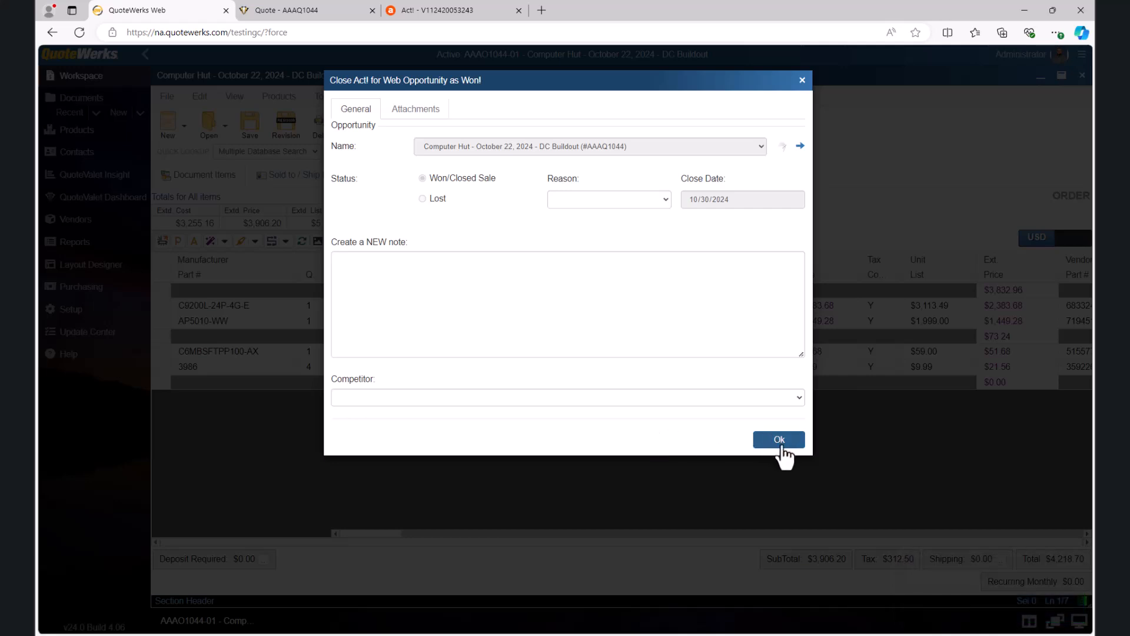
Step: Close the linked Act! opportunity as Won with the reason Features, leaving the competitor blank
left_click(667, 199)
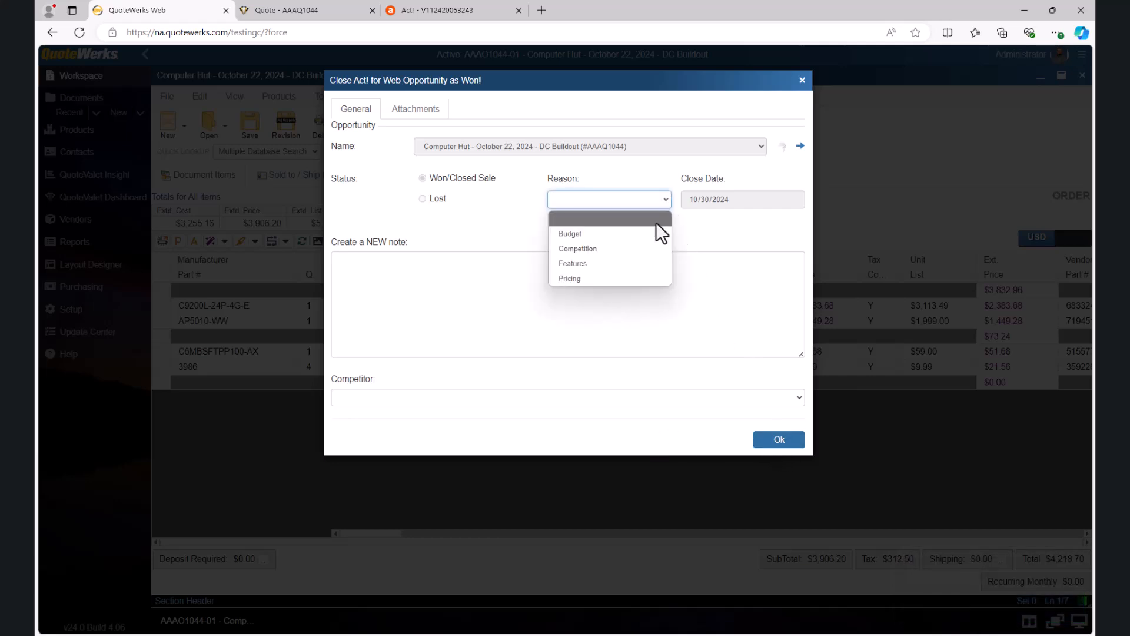
left_click(641, 263)
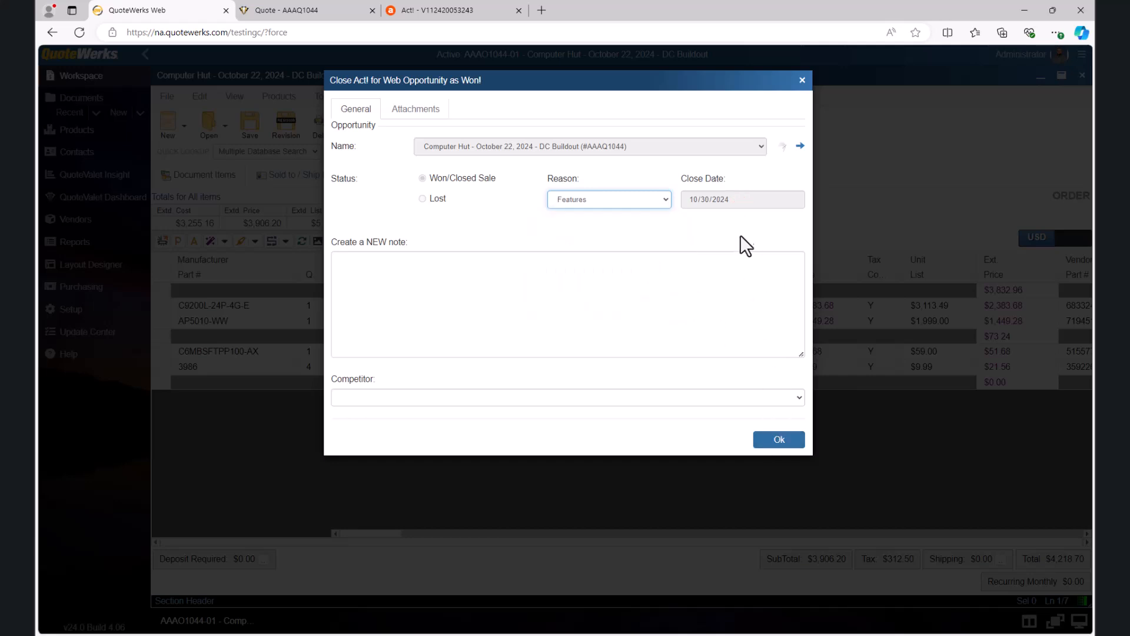
left_click(797, 398)
left_click(798, 398)
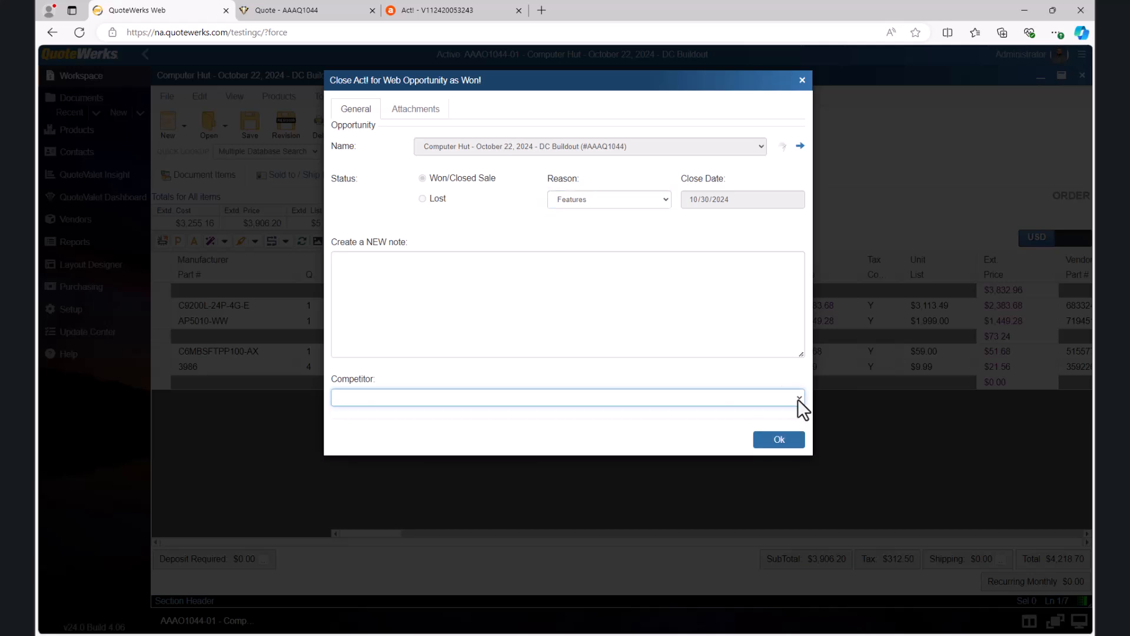
left_click(780, 442)
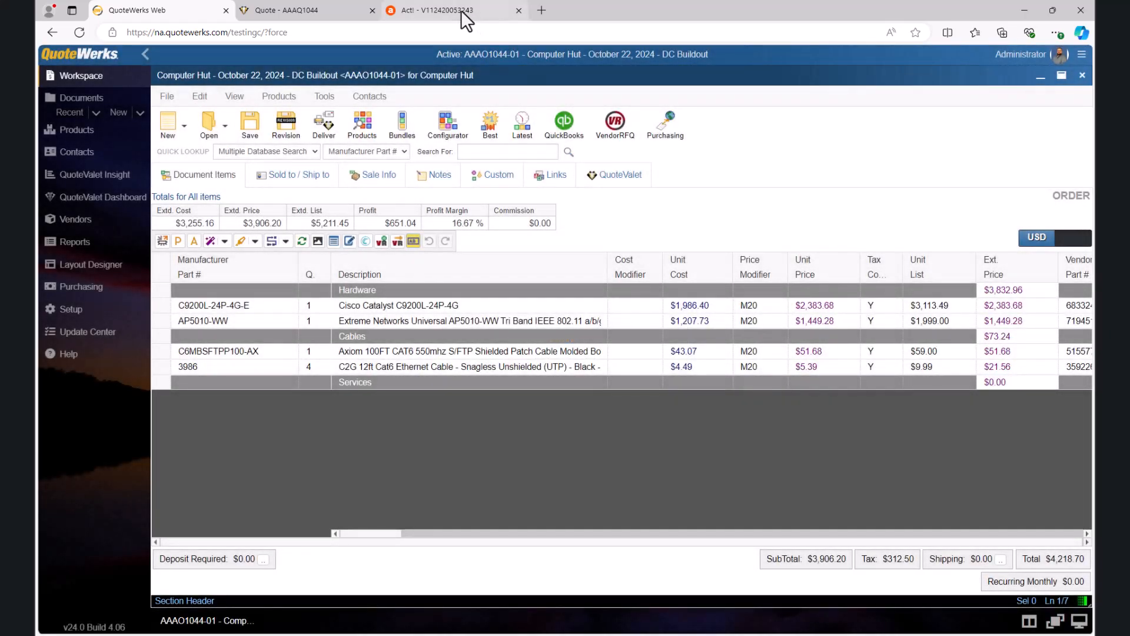
Step: Refresh the opportunity in Act! to check its status, totals and documents, and view the order's conversion options back in QuoteWerks
left_click(460, 9)
left_click(80, 32)
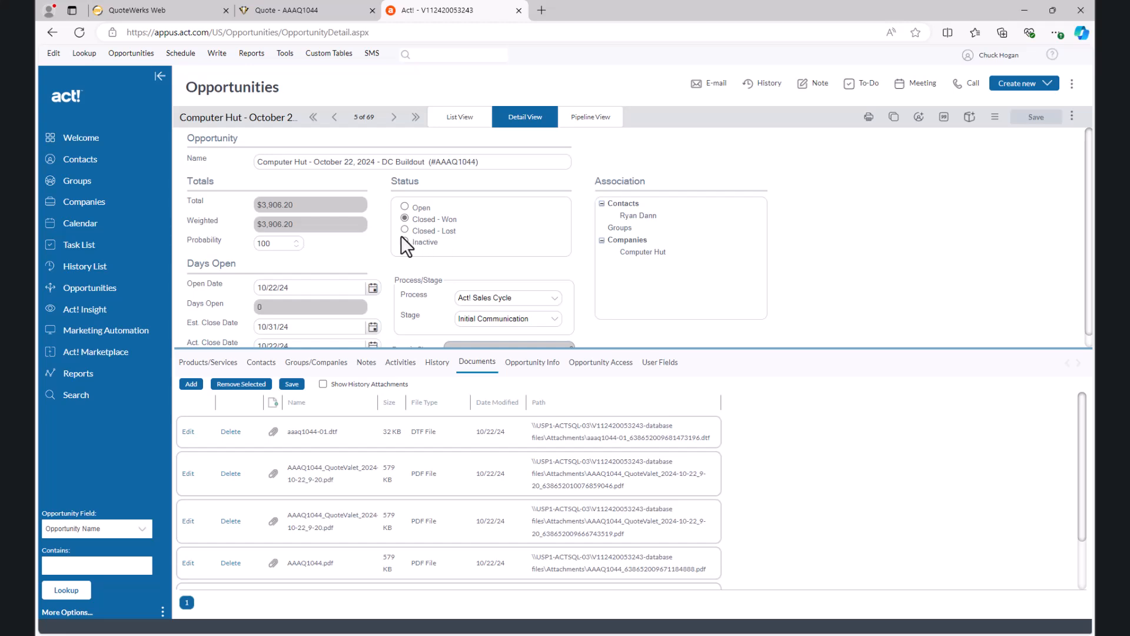
left_click(195, 12)
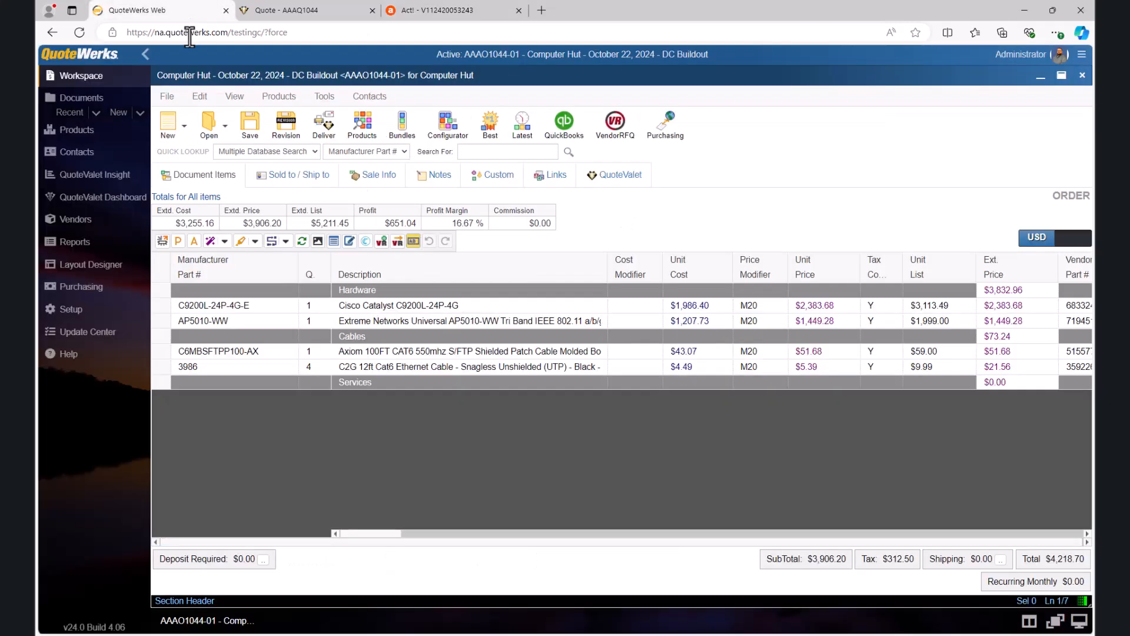
left_click(176, 101)
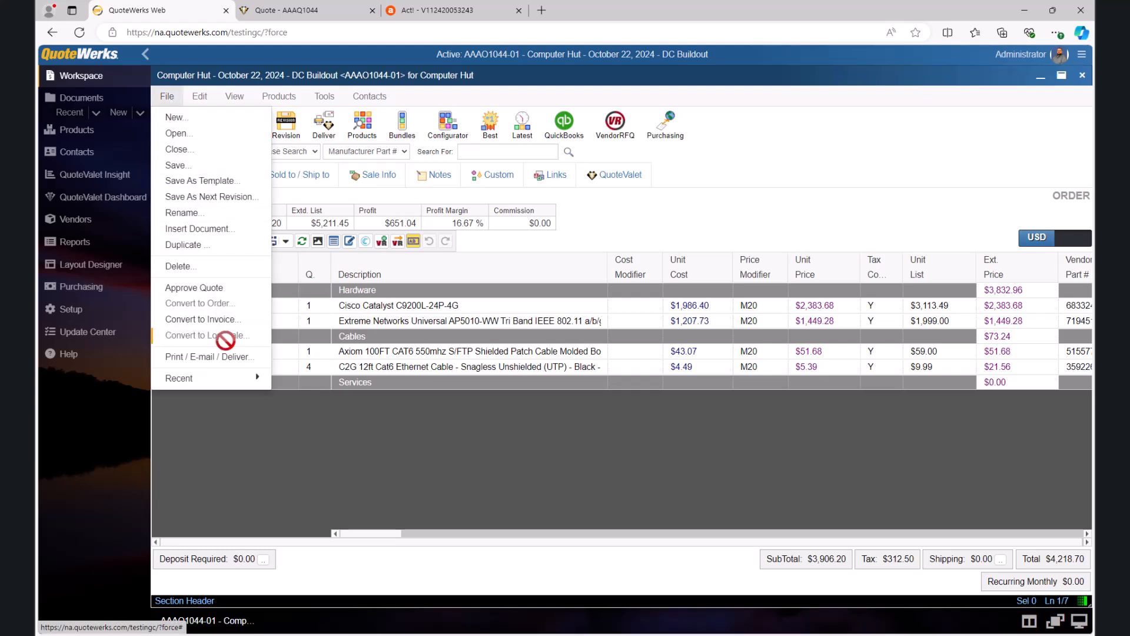